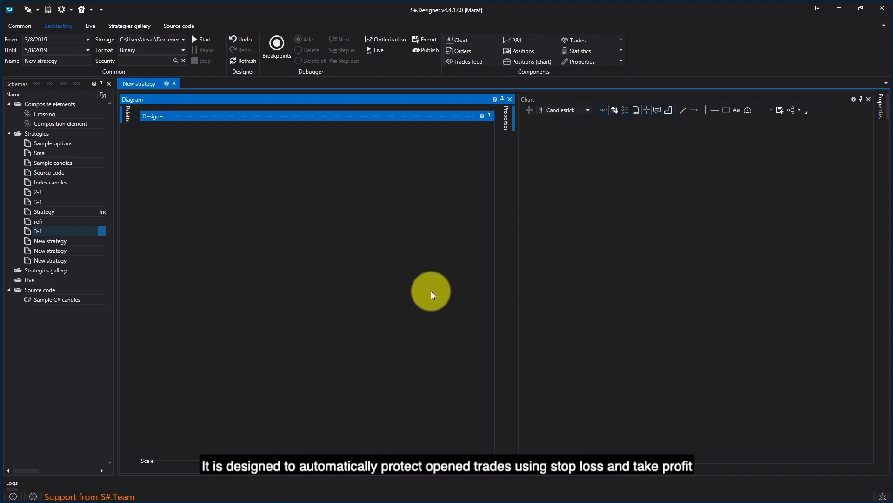
Add a Position protection block from the palette to the diagram.
{"action": "left_click", "coordinate": [122, 112]}
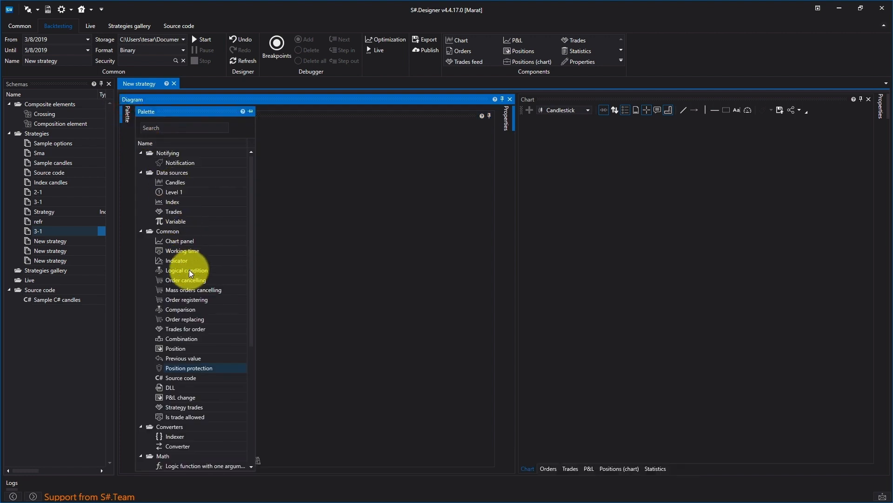
{"action": "left_click_drag", "start_coordinate": [185, 368], "coordinate": [281, 235]}
{"action": "left_click", "coordinate": [324, 177]}
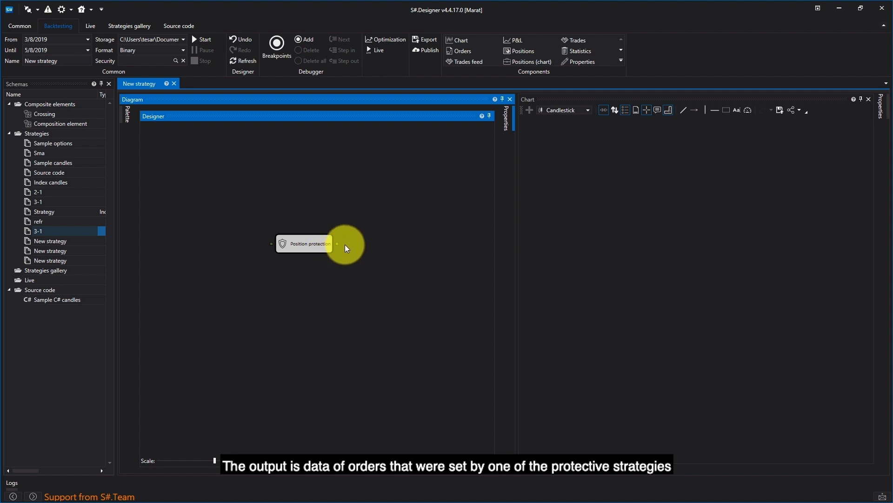
Open the Position protection block's properties to examine its take-profit and stop-loss settings.
{"action": "right_click", "coordinate": [311, 242]}
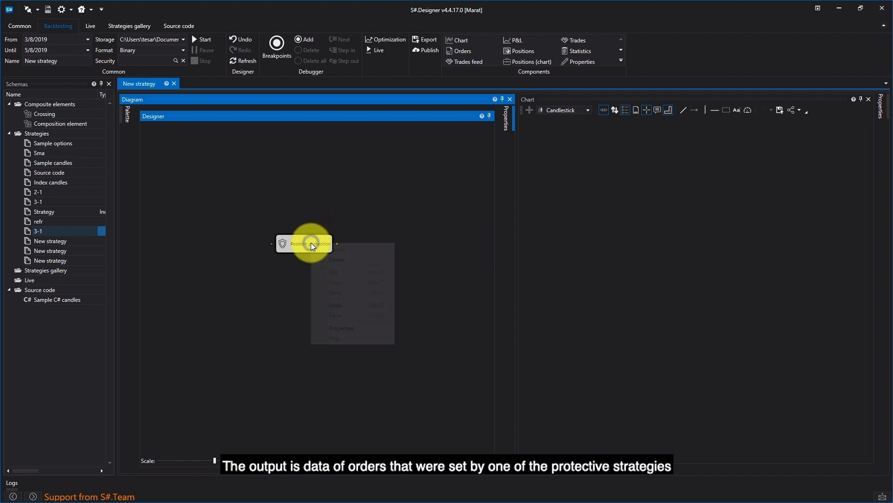
{"action": "left_click", "coordinate": [339, 328]}
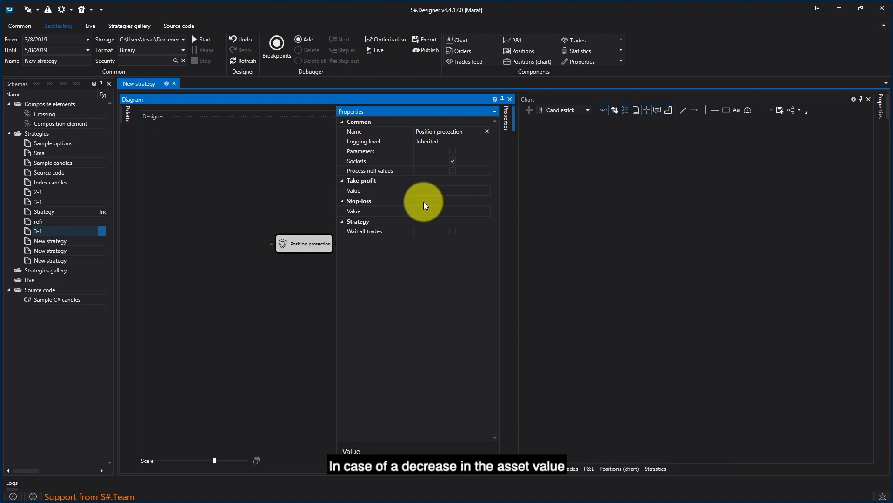
{"action": "left_click", "coordinate": [302, 193]}
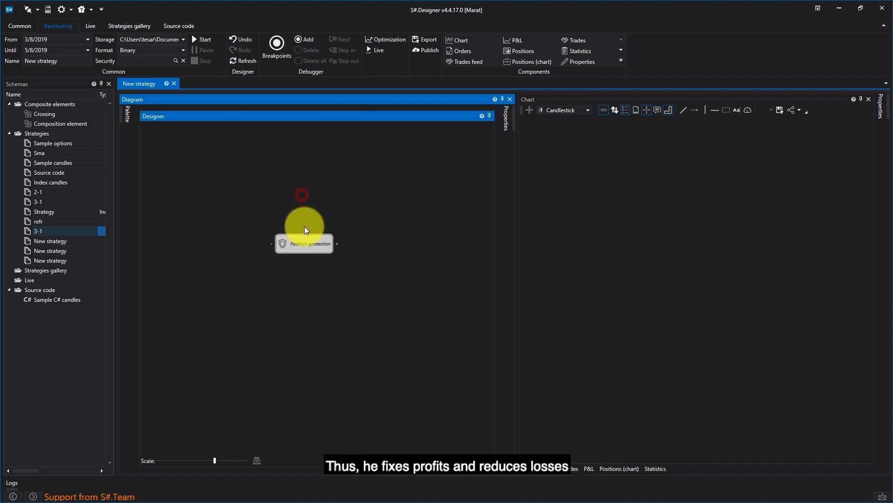
Select the Position protection block and delete it from the diagram.
{"action": "left_click", "coordinate": [305, 250]}
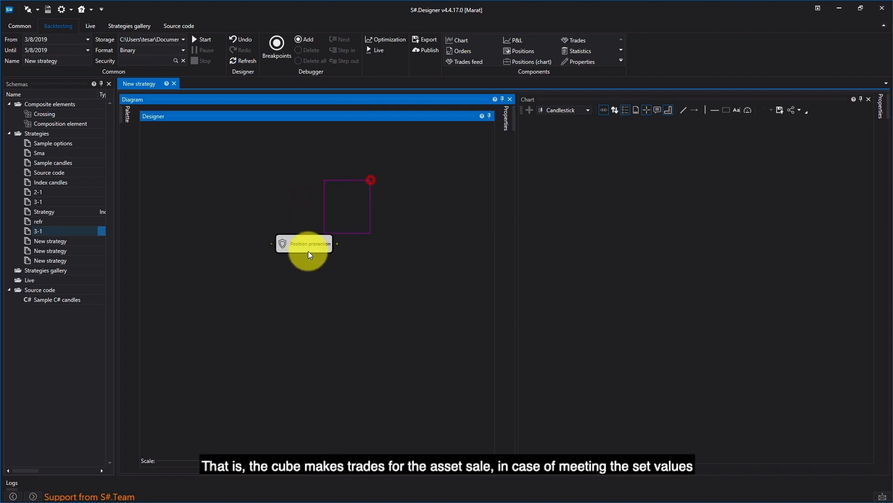
{"action": "left_click_drag", "start_coordinate": [239, 309], "coordinate": [232, 311]}
{"action": "key", "text": "Delete"}
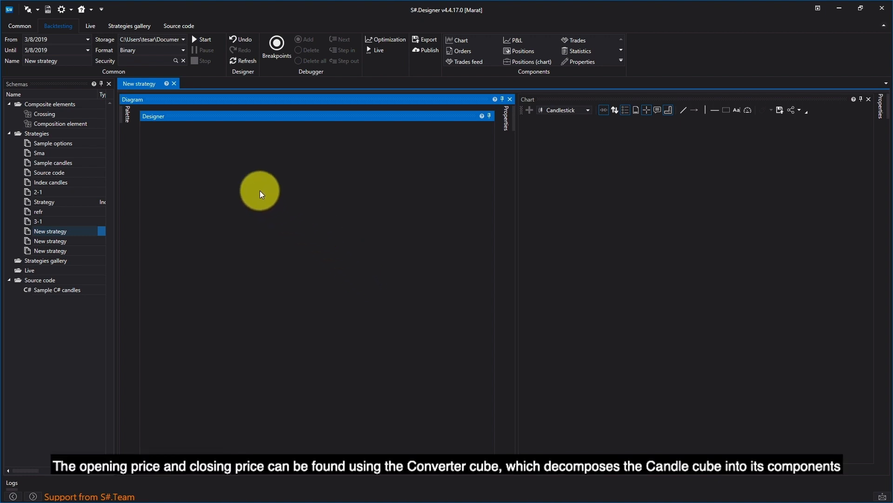
Add Variable, Candles and Chart panel blocks from the palette to the diagram.
{"action": "left_click", "coordinate": [123, 119]}
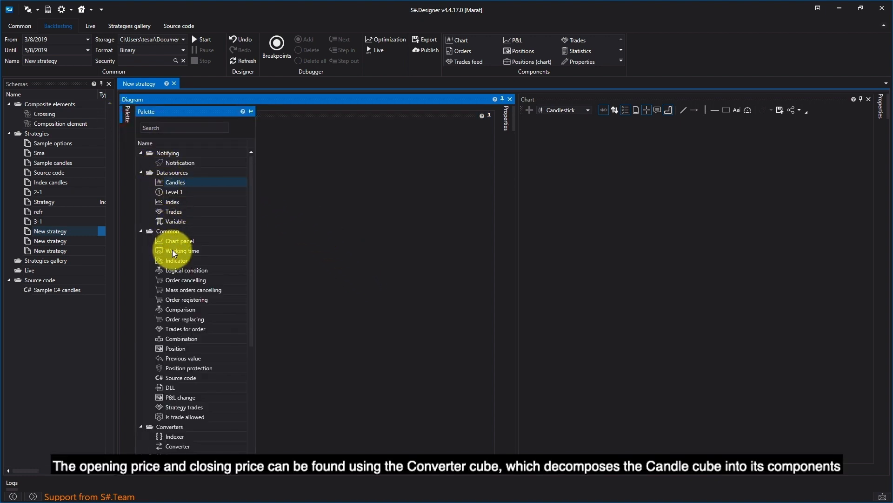
{"action": "left_click_drag", "start_coordinate": [172, 221], "coordinate": [289, 180]}
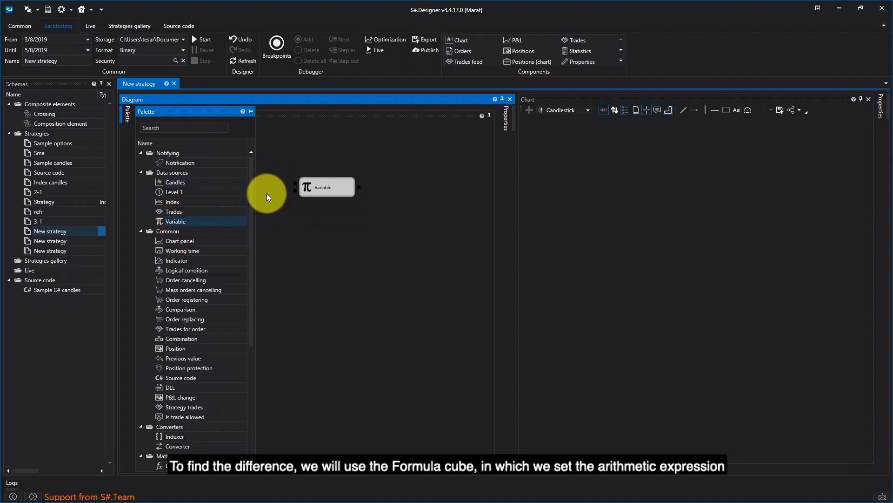
{"action": "left_click", "coordinate": [167, 185]}
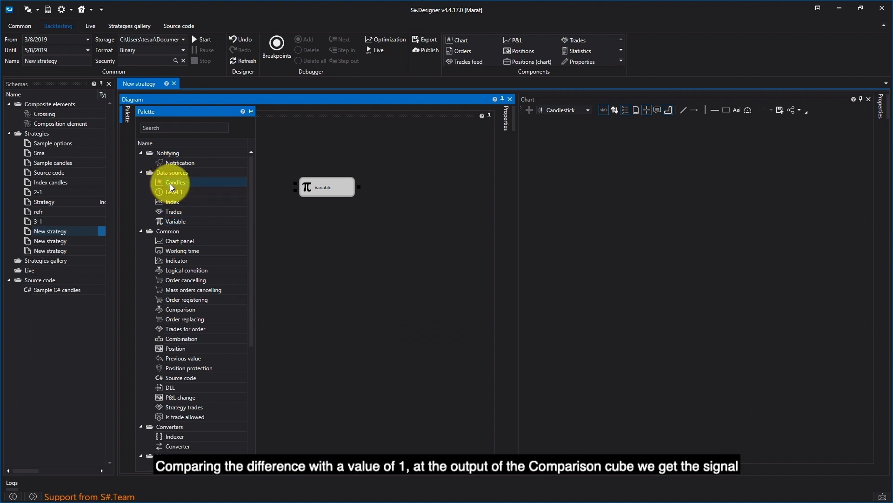
{"action": "left_click_drag", "start_coordinate": [175, 183], "coordinate": [406, 159]}
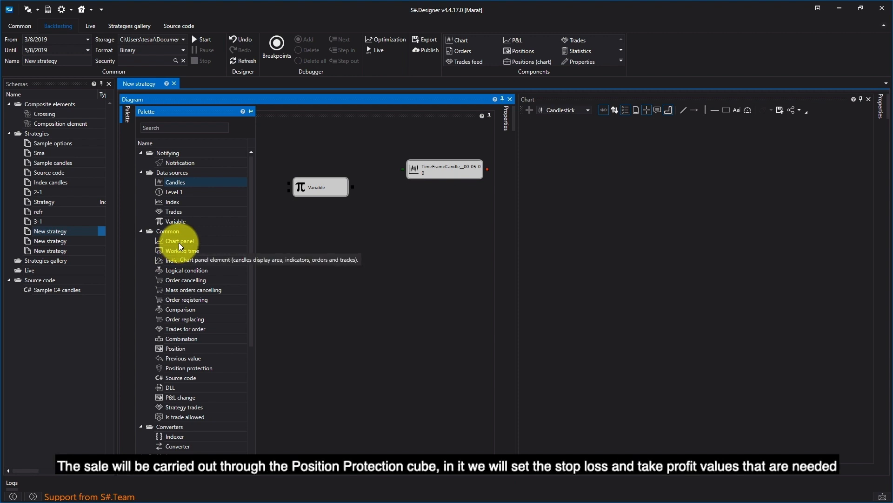
{"action": "left_click", "coordinate": [179, 242]}
{"action": "left_click_drag", "start_coordinate": [328, 244], "coordinate": [373, 236]}
Arrange the Variable, Candles and Chart panel blocks in a row across the diagram.
{"action": "left_click_drag", "start_coordinate": [315, 188], "coordinate": [197, 182]}
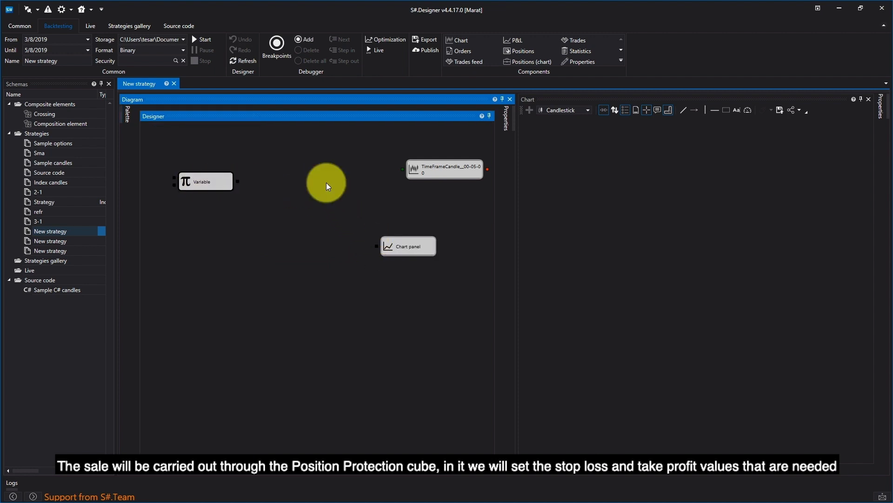
{"action": "left_click_drag", "start_coordinate": [448, 174], "coordinate": [337, 192]}
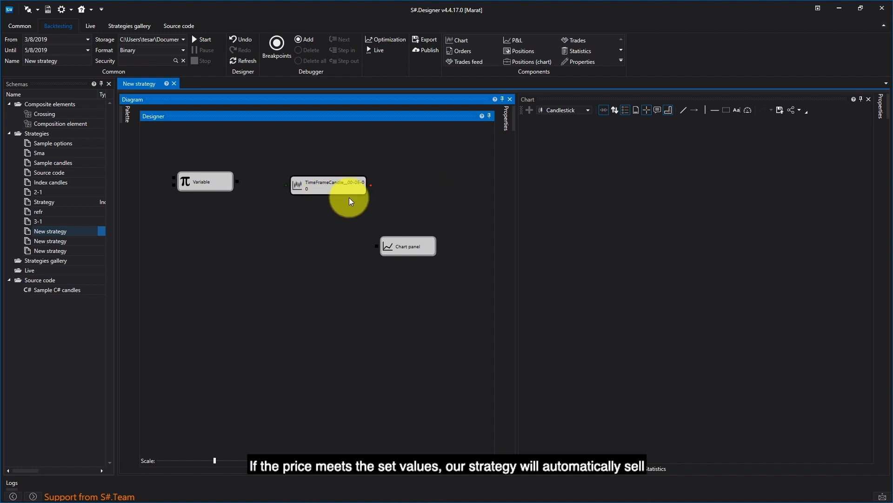
{"action": "left_click_drag", "start_coordinate": [429, 215], "coordinate": [432, 180]}
Connect the Variable output to the Candles input and the Candles output to the Chart panel.
{"action": "left_click_drag", "start_coordinate": [238, 183], "coordinate": [282, 185]}
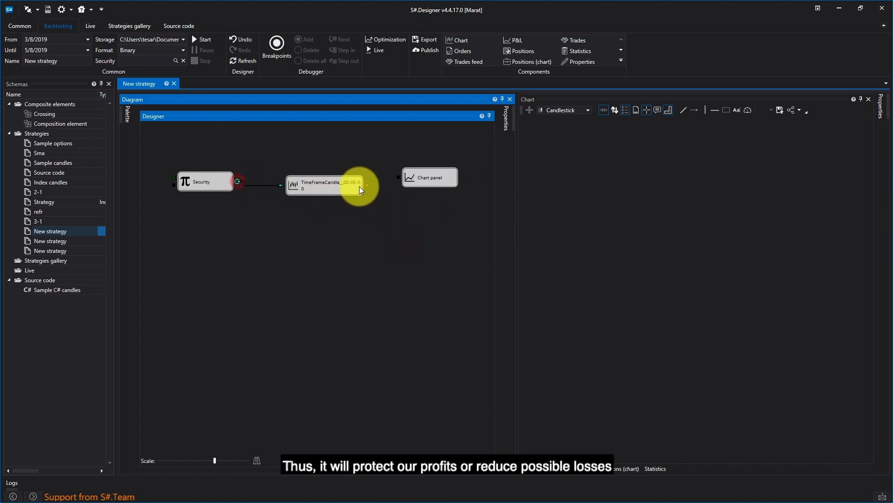
{"action": "left_click_drag", "start_coordinate": [367, 185], "coordinate": [399, 177]}
Add two Converter blocks below the Candles block and connect the Candles output to both.
{"action": "left_click", "coordinate": [127, 113]}
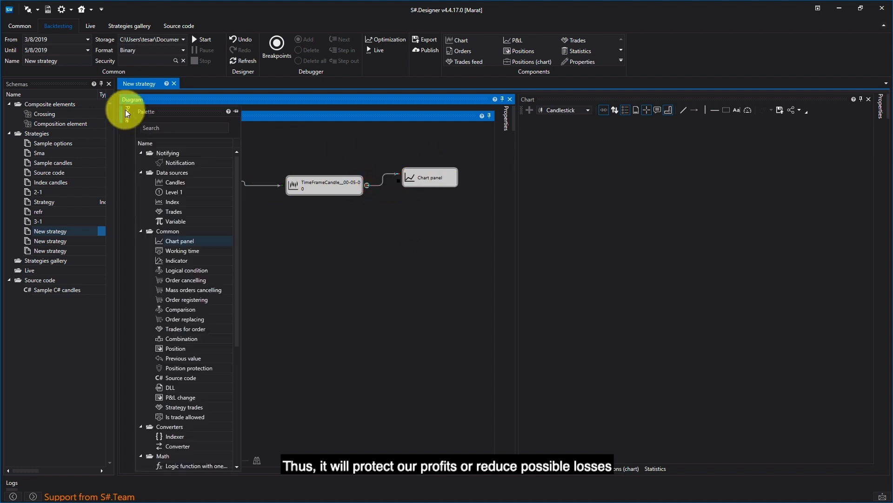
{"action": "left_click_drag", "start_coordinate": [177, 445], "coordinate": [326, 238]}
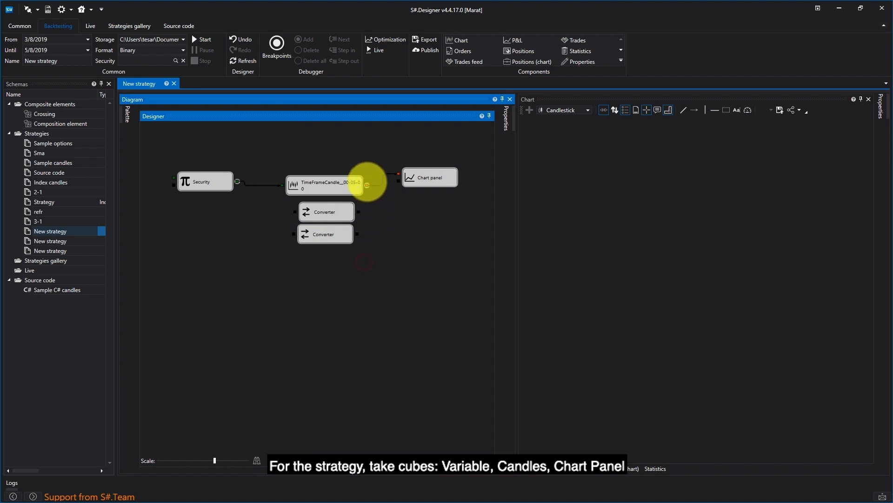
{"action": "left_click_drag", "start_coordinate": [367, 186], "coordinate": [297, 211]}
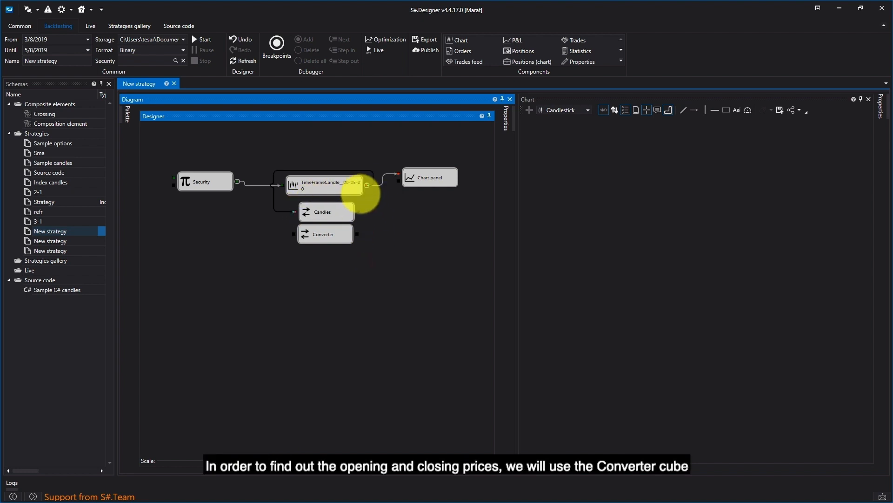
{"action": "left_click_drag", "start_coordinate": [366, 184], "coordinate": [293, 233]}
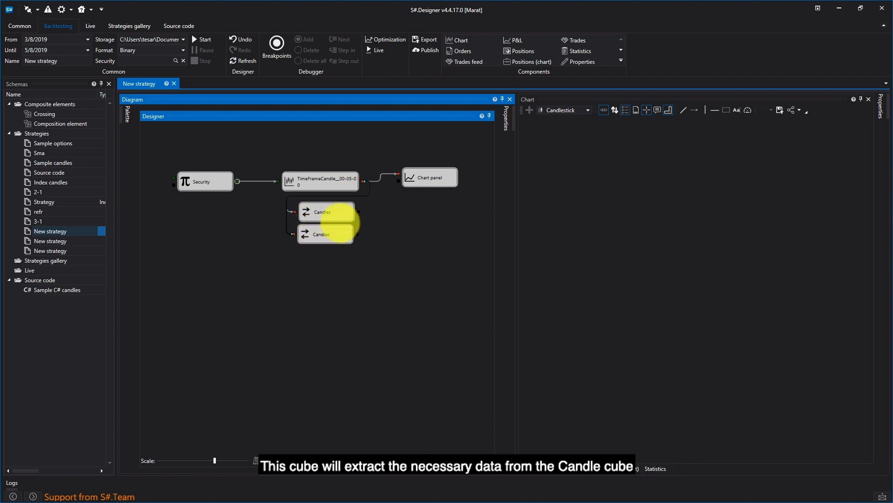
Set the first Converter block's property to Opening price.
{"action": "right_click", "coordinate": [340, 210]}
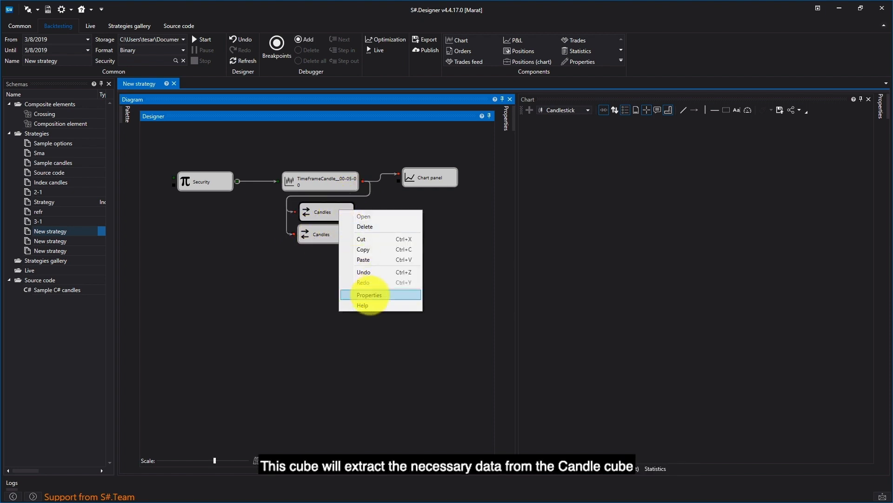
{"action": "left_click", "coordinate": [369, 295]}
{"action": "left_click", "coordinate": [487, 200]}
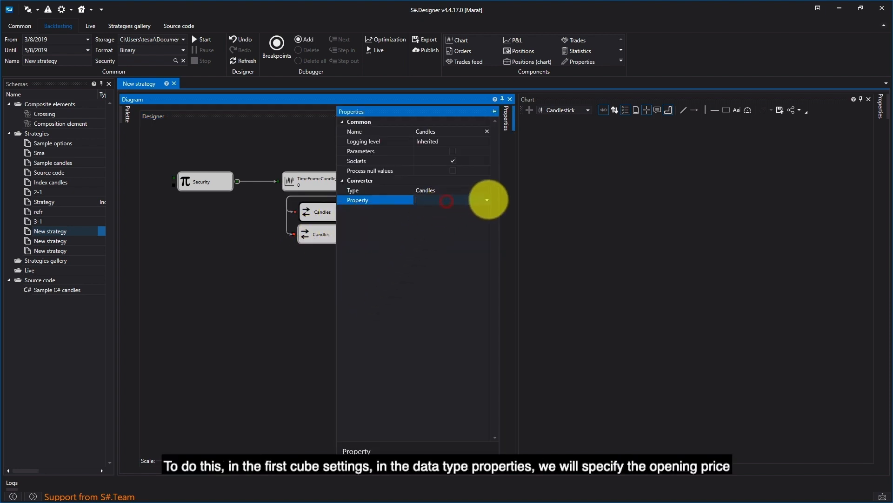
{"action": "left_click", "coordinate": [486, 200]}
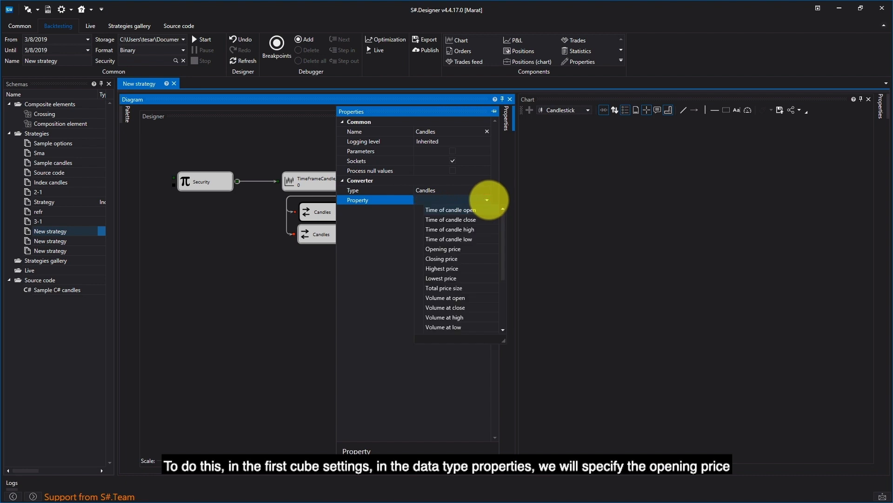
{"action": "left_click", "coordinate": [470, 250]}
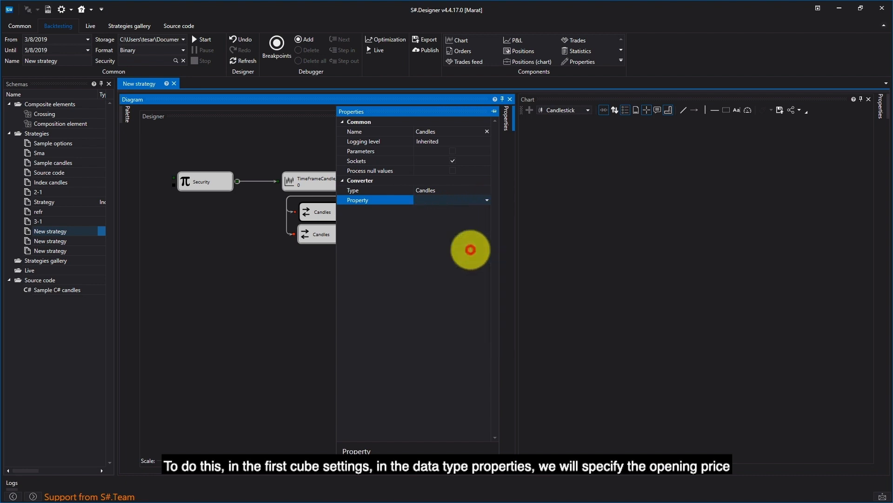
{"action": "left_click", "coordinate": [320, 233]}
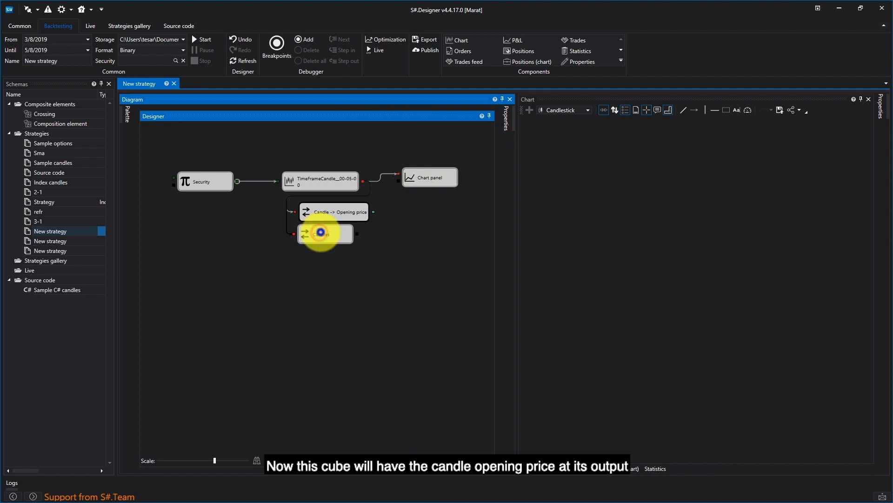
Set the second Converter block's property to Closing price.
{"action": "right_click", "coordinate": [320, 232]}
{"action": "left_click", "coordinate": [340, 318]}
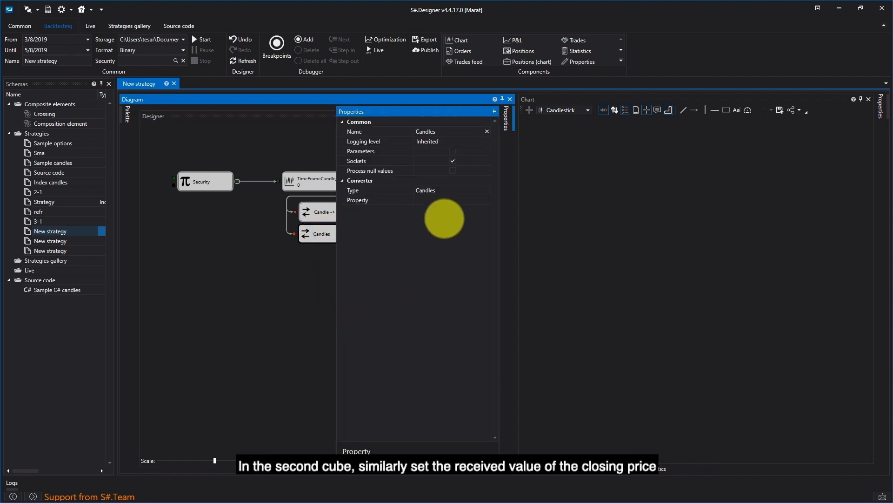
{"action": "left_click", "coordinate": [458, 199]}
{"action": "left_click", "coordinate": [486, 199]}
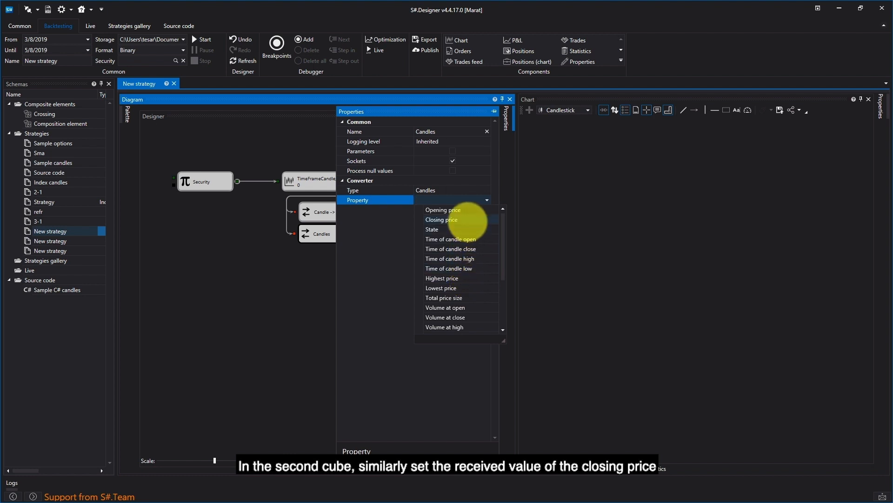
{"action": "left_click", "coordinate": [468, 221]}
{"action": "left_click", "coordinate": [300, 285]}
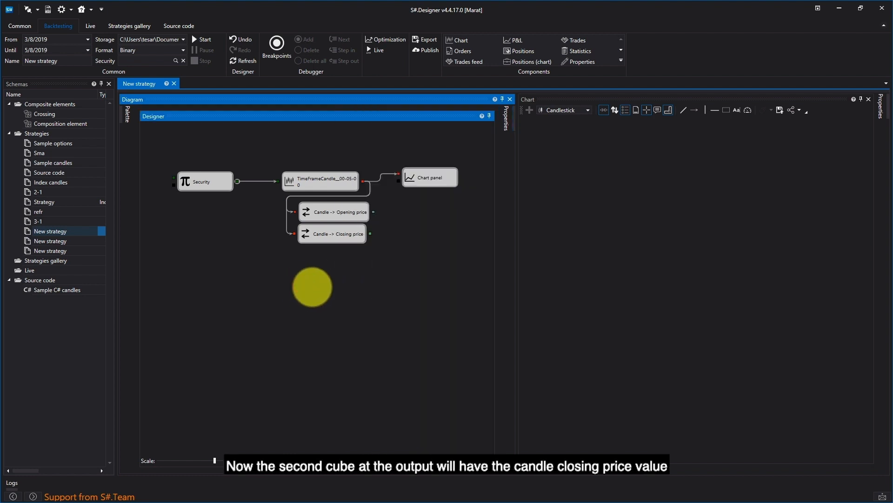
Add a Formula with two arguments block below the converters.
{"action": "left_click", "coordinate": [127, 113]}
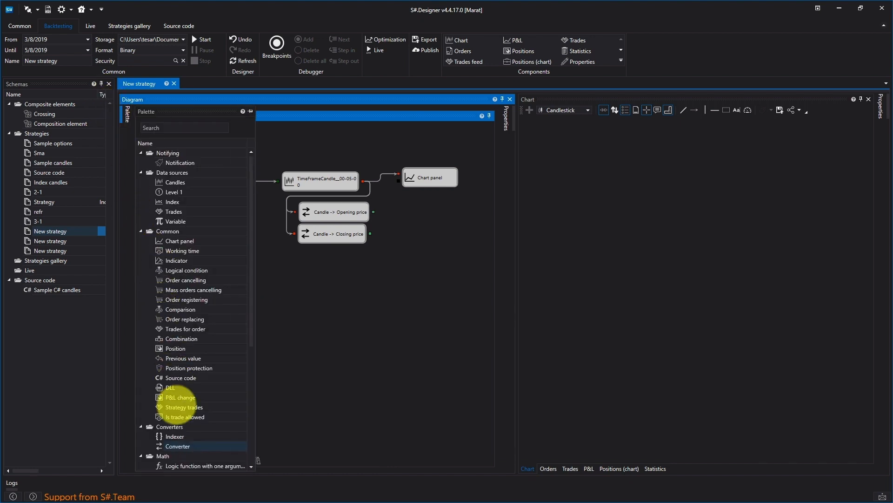
{"action": "scroll", "coordinate": [188, 419], "scroll_direction": "down", "scroll_amount": 2}
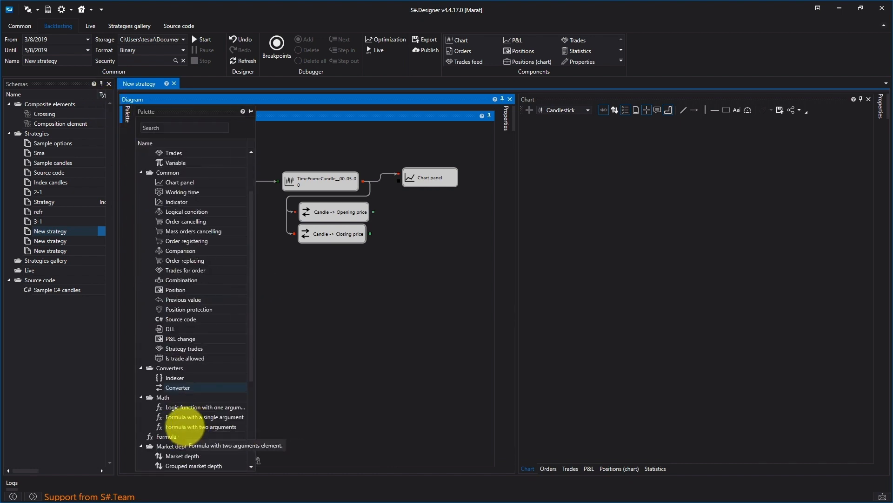
{"action": "left_click", "coordinate": [182, 427]}
{"action": "left_click_drag", "start_coordinate": [176, 427], "coordinate": [305, 260]}
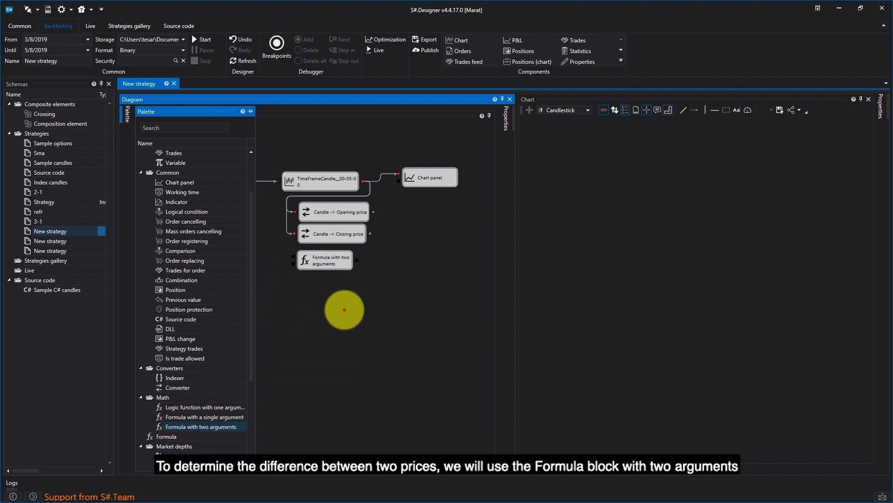
{"action": "left_click", "coordinate": [344, 310]}
Connect the closing price and opening price converter outputs to the formula block's inputs.
{"action": "left_click", "coordinate": [374, 212]}
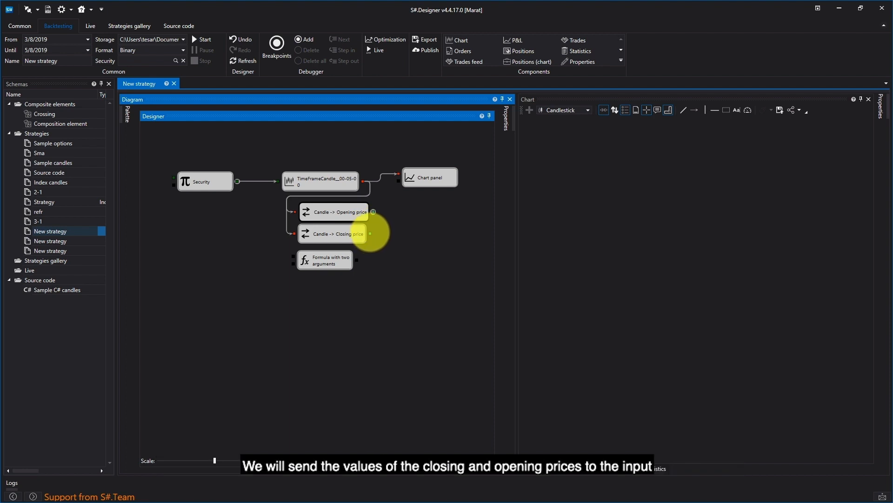
{"action": "left_click", "coordinate": [369, 233]}
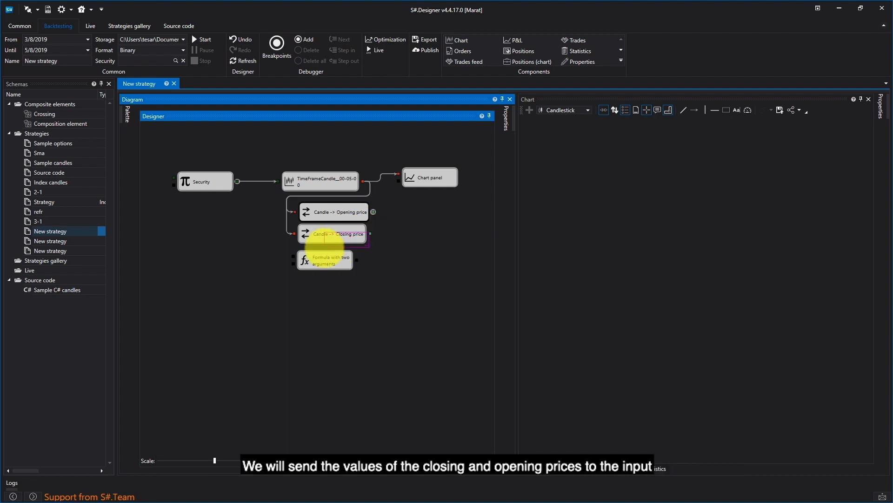
{"action": "left_click_drag", "start_coordinate": [369, 233], "coordinate": [292, 257]}
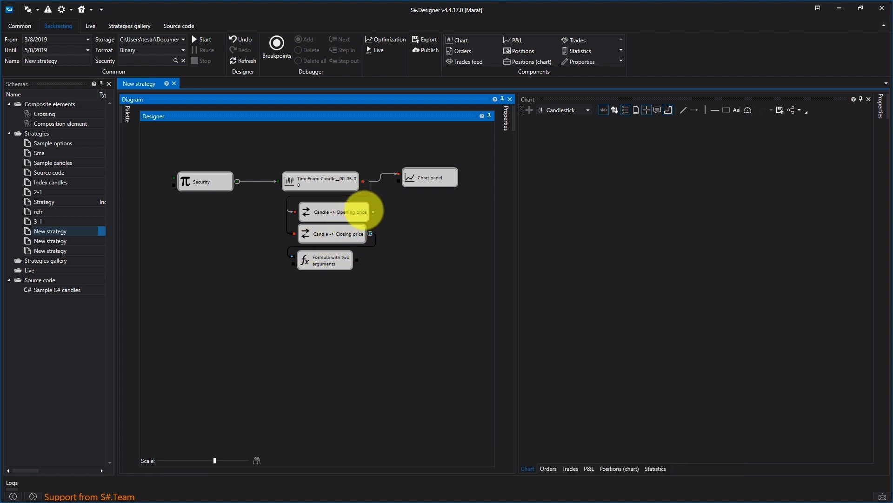
{"action": "left_click_drag", "start_coordinate": [373, 212], "coordinate": [292, 259]}
Set the formula block's expression to a - b.
{"action": "left_click", "coordinate": [333, 261]}
{"action": "right_click", "coordinate": [336, 261]}
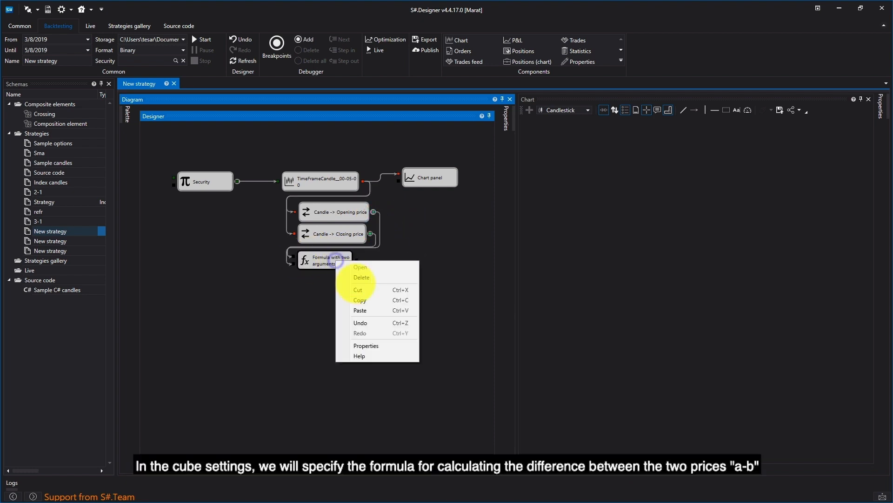
{"action": "left_click", "coordinate": [377, 345]}
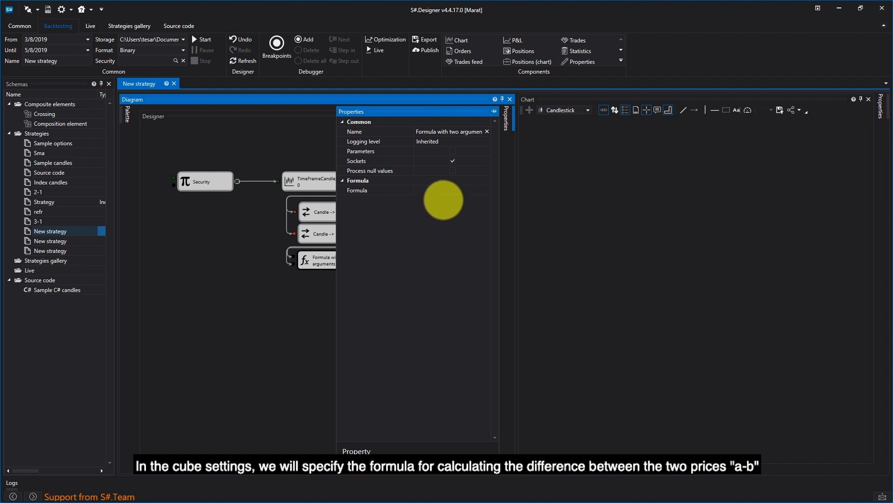
{"action": "left_click", "coordinate": [447, 191]}
{"action": "left_click", "coordinate": [487, 190]}
{"action": "left_click", "coordinate": [454, 213]}
{"action": "left_click", "coordinate": [321, 311]}
{"action": "left_click", "coordinate": [329, 261]}
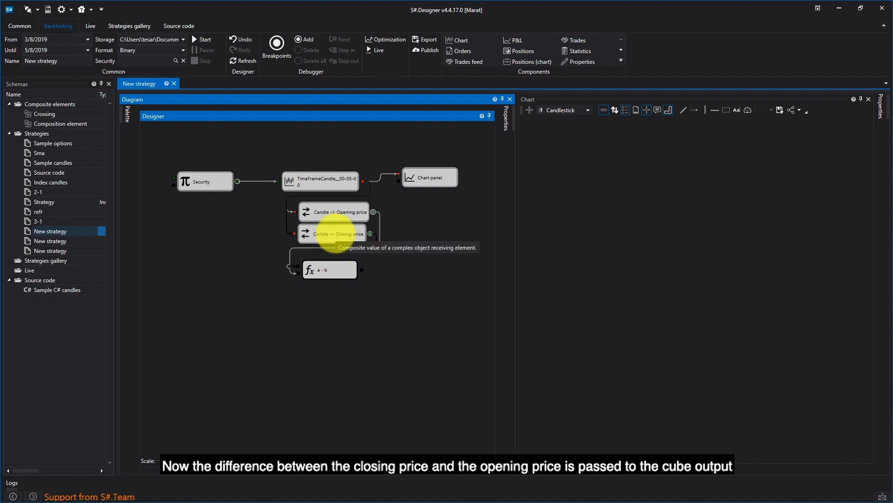
Add a Variable block of Numeric value type with value 1 and link the candle output to its trigger.
{"action": "left_click", "coordinate": [128, 114]}
{"action": "left_click_drag", "start_coordinate": [176, 162], "coordinate": [221, 257]}
{"action": "right_click", "coordinate": [227, 259]}
{"action": "left_click", "coordinate": [268, 344]}
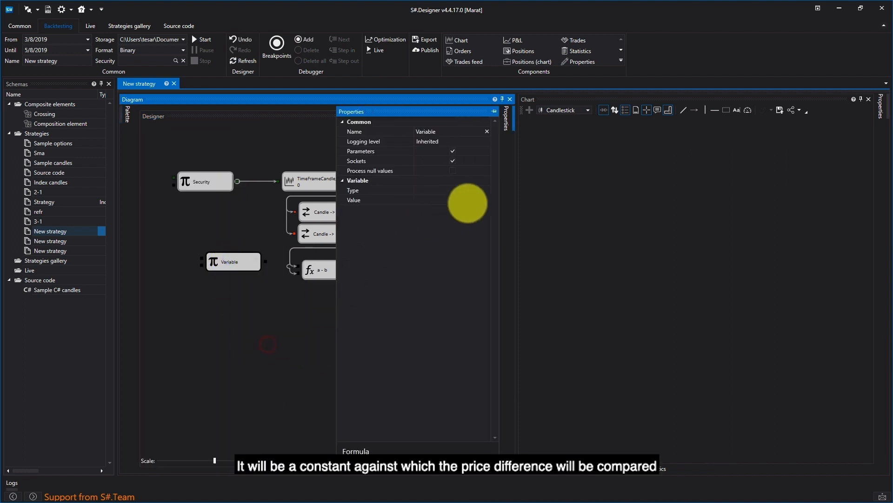
{"action": "left_click", "coordinate": [479, 190]}
{"action": "left_click", "coordinate": [484, 191]}
{"action": "left_click", "coordinate": [457, 303]}
{"action": "left_click", "coordinate": [474, 203]}
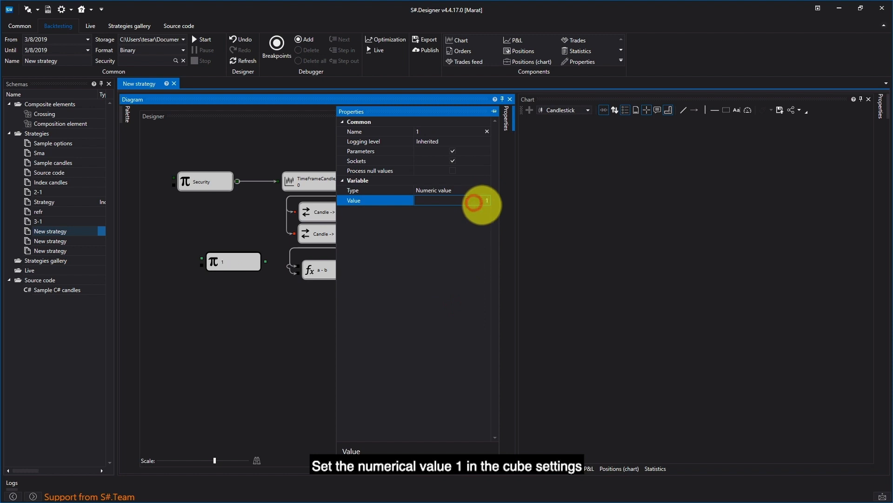
{"action": "type", "text": "1"}
{"action": "left_click", "coordinate": [236, 365]}
{"action": "left_click_drag", "start_coordinate": [363, 180], "coordinate": [201, 263]}
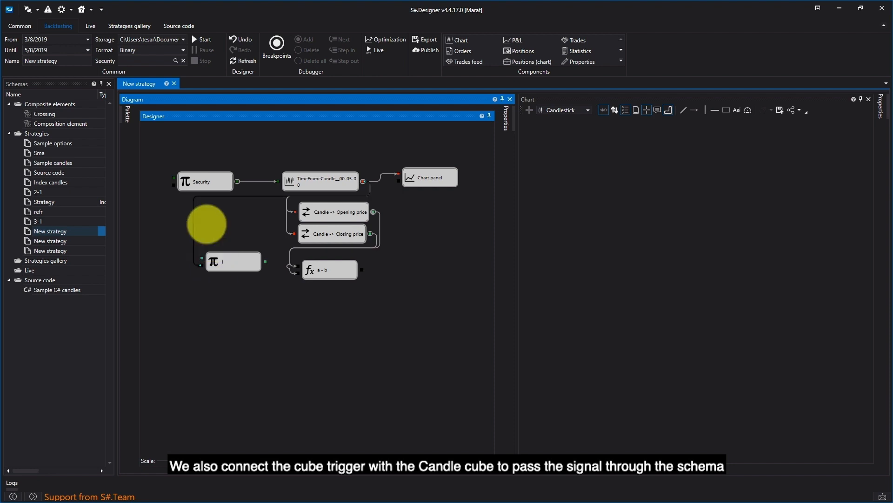
Add a Comparison block and connect the formula output and the constant variable to its inputs.
{"action": "left_click", "coordinate": [128, 114]}
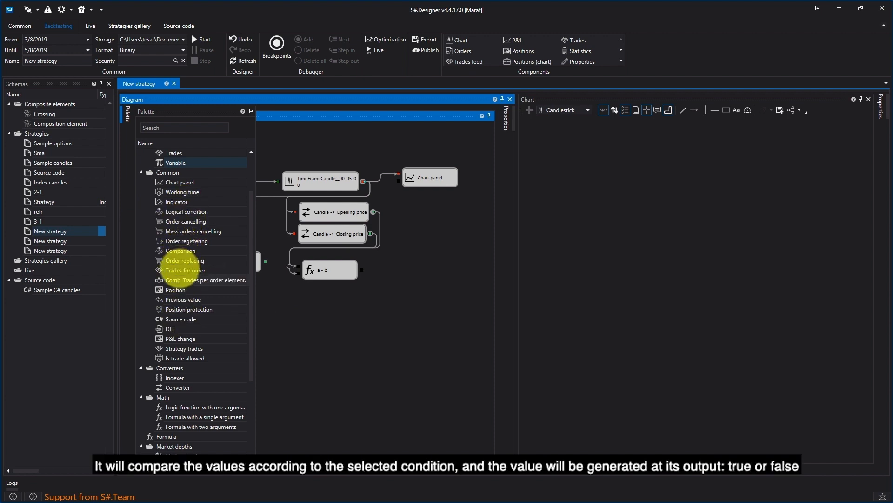
{"action": "left_click_drag", "start_coordinate": [181, 250], "coordinate": [326, 302]}
{"action": "left_click", "coordinate": [390, 290]}
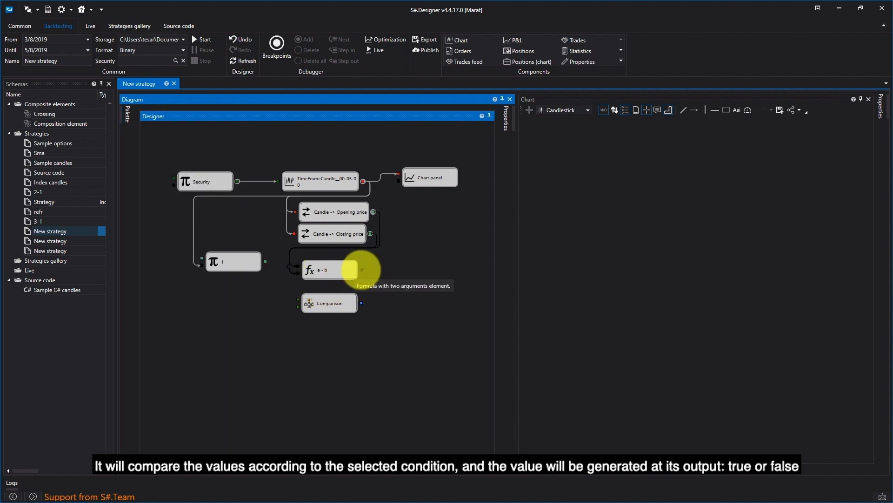
{"action": "left_click_drag", "start_coordinate": [362, 269], "coordinate": [296, 299]}
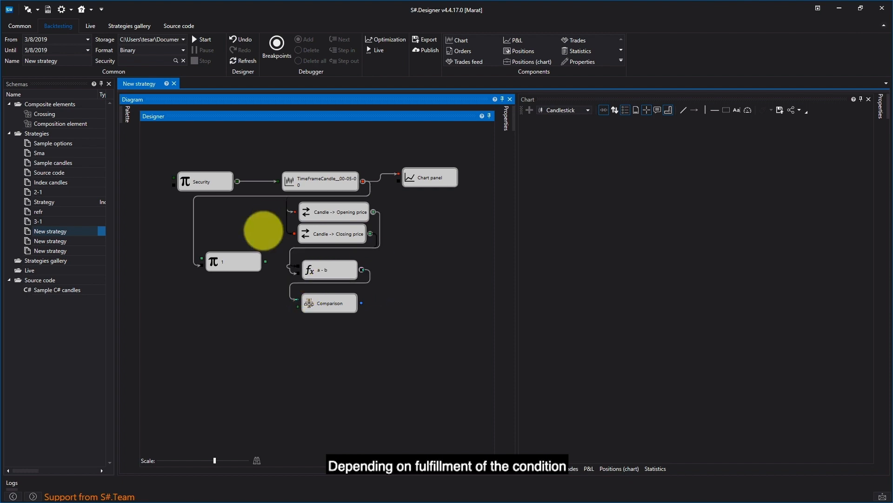
{"action": "left_click_drag", "start_coordinate": [265, 260], "coordinate": [298, 306]}
Set the Comparison block's operator to >.
{"action": "left_click", "coordinate": [340, 303]}
{"action": "right_click", "coordinate": [342, 303]}
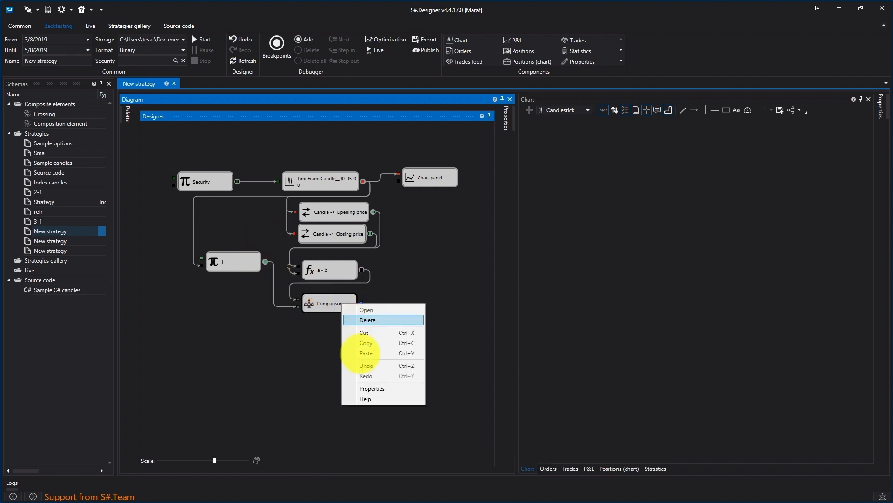
{"action": "left_click", "coordinate": [370, 390]}
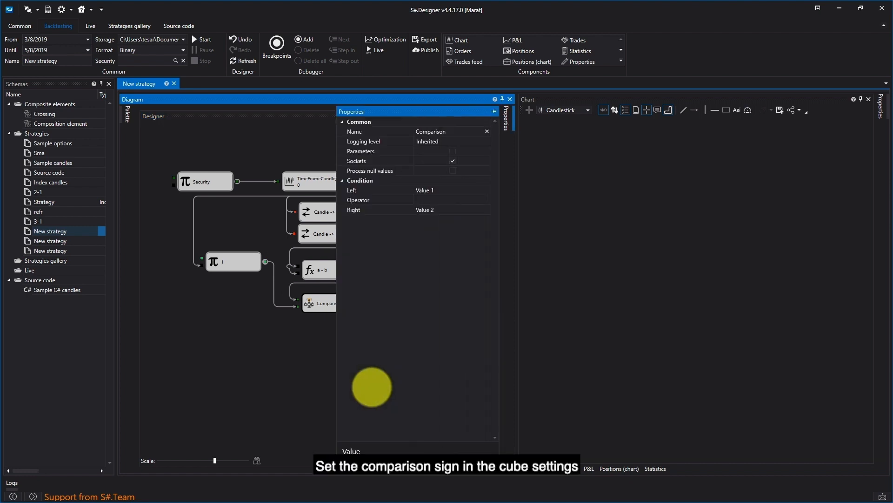
{"action": "left_click", "coordinate": [477, 200]}
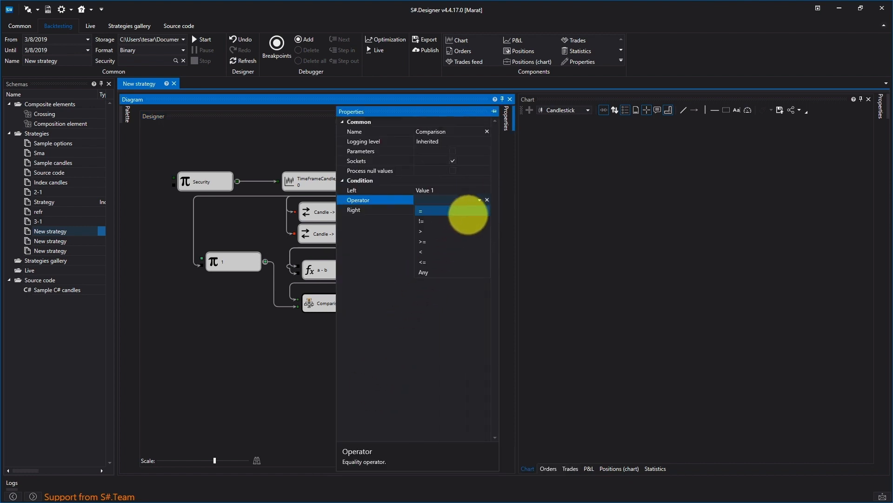
{"action": "left_click", "coordinate": [465, 231]}
{"action": "left_click", "coordinate": [310, 345]}
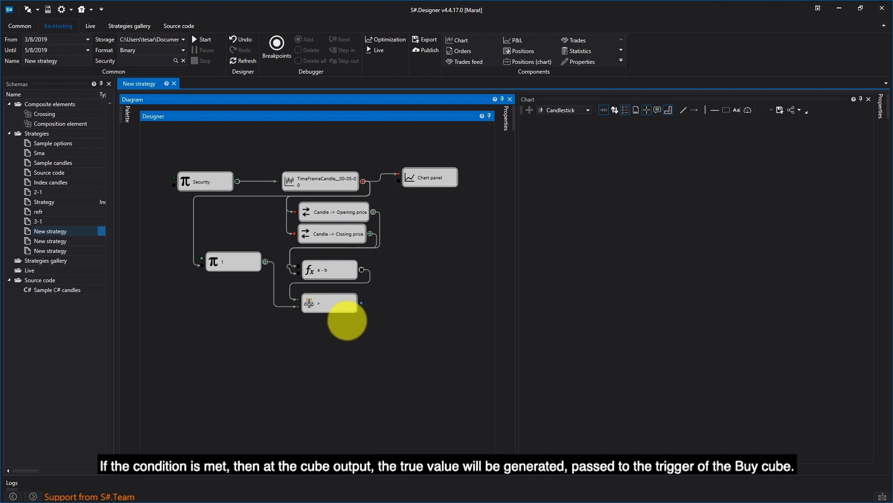
Add an Order registering block and connect the comparison output to its trigger input.
{"action": "left_click", "coordinate": [127, 116]}
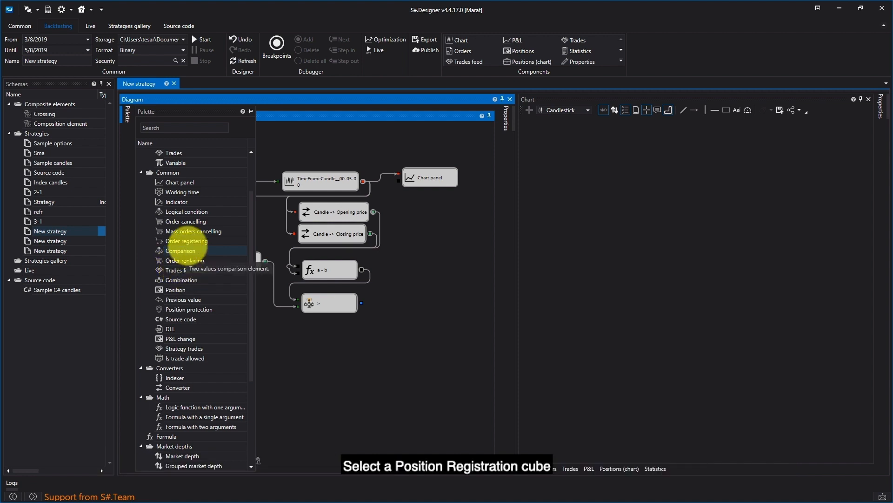
{"action": "left_click_drag", "start_coordinate": [188, 239], "coordinate": [362, 180]}
{"action": "left_click_drag", "start_coordinate": [362, 303], "coordinate": [402, 258]}
Add two more Variable blocks below the diagram.
{"action": "left_click", "coordinate": [127, 113]}
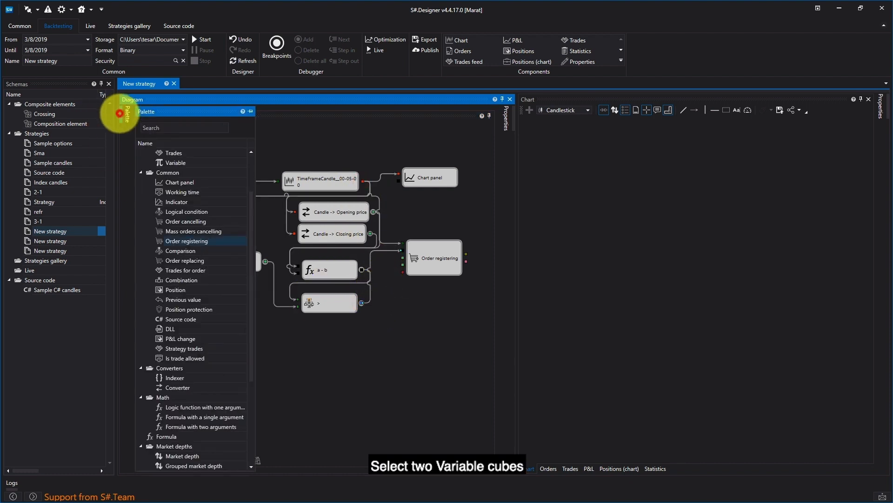
{"action": "mouse_move", "coordinate": [177, 163]}
{"action": "left_mouse_down"}
{"action": "mouse_move", "coordinate": [293, 299]}
{"action": "mouse_move", "coordinate": [300, 405]}
{"action": "mouse_move", "coordinate": [307, 408]}
{"action": "mouse_move", "coordinate": [175, 158]}
{"action": "mouse_move", "coordinate": [307, 430]}
{"action": "left_mouse_up"}
{"action": "left_click", "coordinate": [386, 365]}
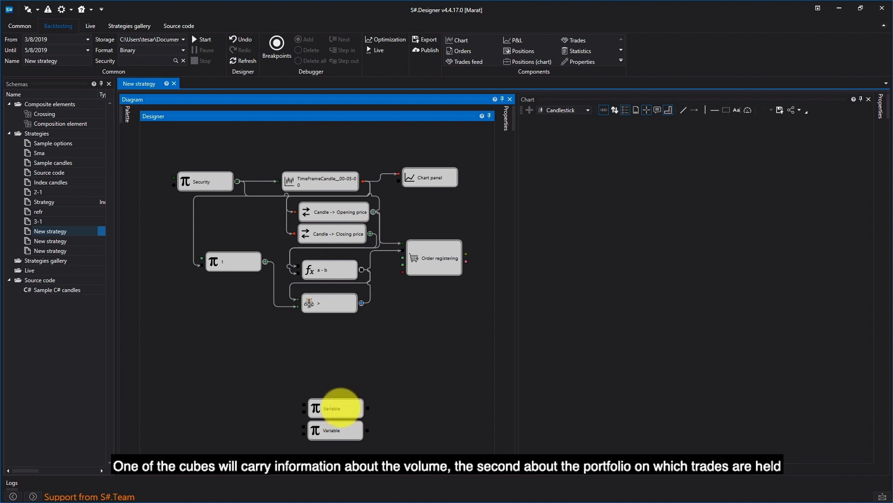
Set the first new Variable block to Numeric value type with value 1.
{"action": "double_click", "coordinate": [341, 407]}
{"action": "left_click", "coordinate": [481, 189]}
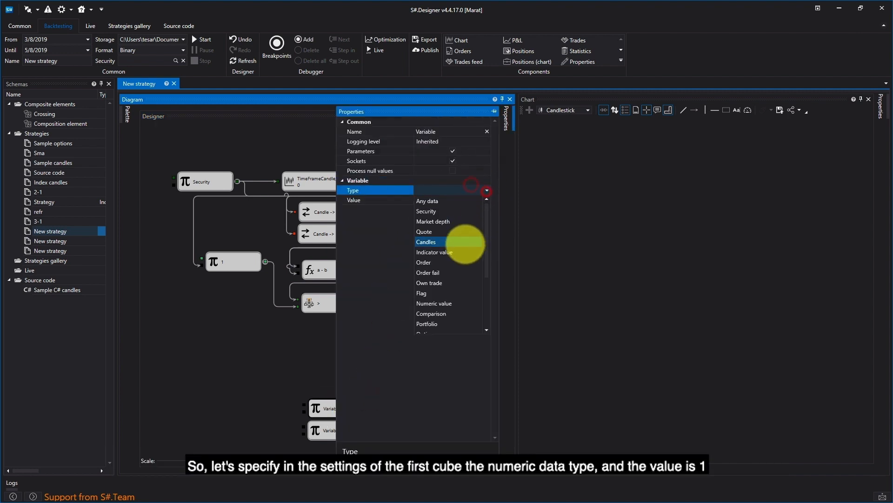
{"action": "left_click", "coordinate": [458, 302]}
{"action": "left_click", "coordinate": [488, 203]}
{"action": "type", "text": "1"}
{"action": "left_click", "coordinate": [299, 347]}
Set the second new Variable block to Portfolio type and choose the Simulator portfolio.
{"action": "left_click", "coordinate": [331, 427]}
{"action": "right_click", "coordinate": [330, 426]}
{"action": "left_click", "coordinate": [375, 405]}
{"action": "left_click", "coordinate": [481, 189]}
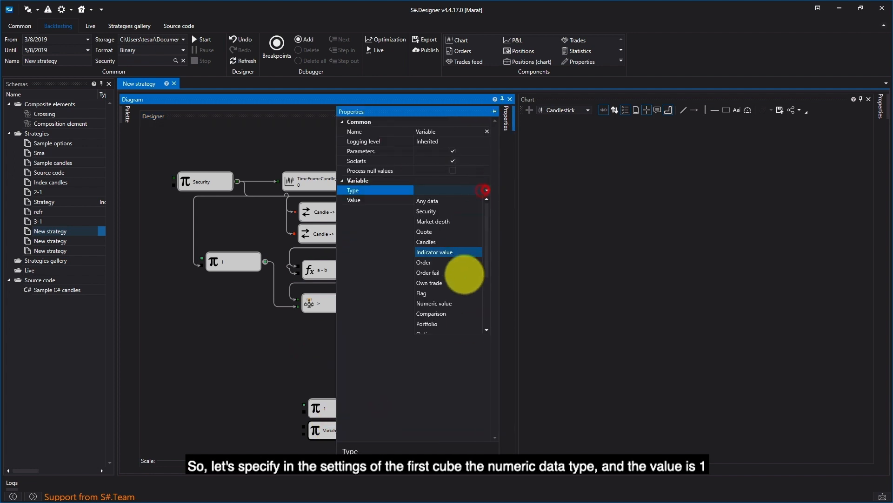
{"action": "left_click", "coordinate": [447, 322]}
{"action": "left_click", "coordinate": [484, 200]}
{"action": "left_click", "coordinate": [365, 229]}
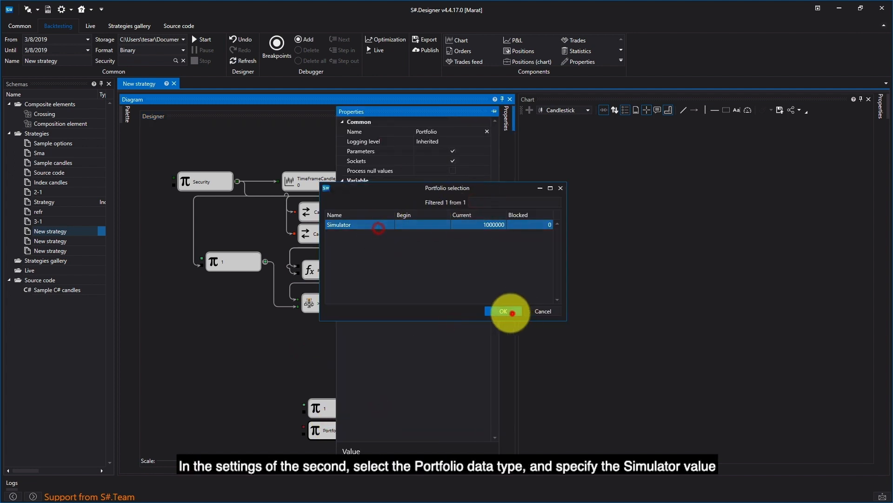
{"action": "left_click", "coordinate": [512, 308]}
{"action": "left_click", "coordinate": [322, 373]}
Connect the volume and portfolio variable outputs to the Order registering block's inputs.
{"action": "left_click_drag", "start_coordinate": [367, 408], "coordinate": [397, 281]}
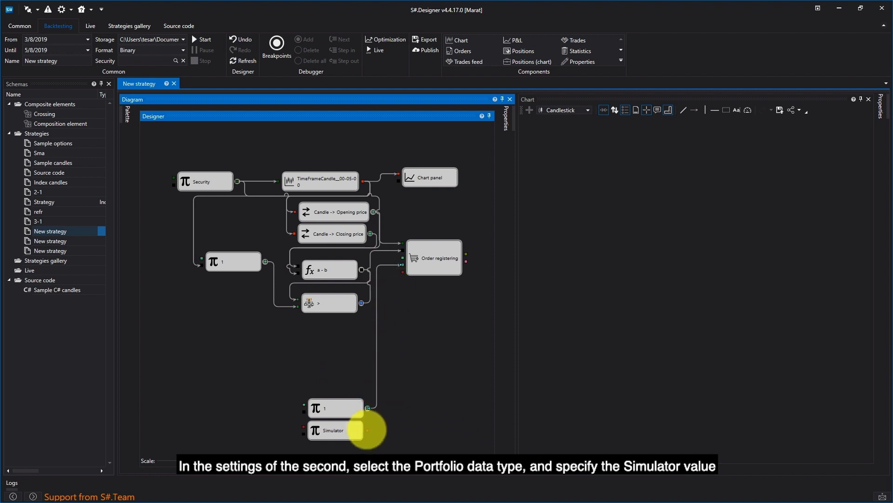
{"action": "left_click_drag", "start_coordinate": [367, 430], "coordinate": [425, 256]}
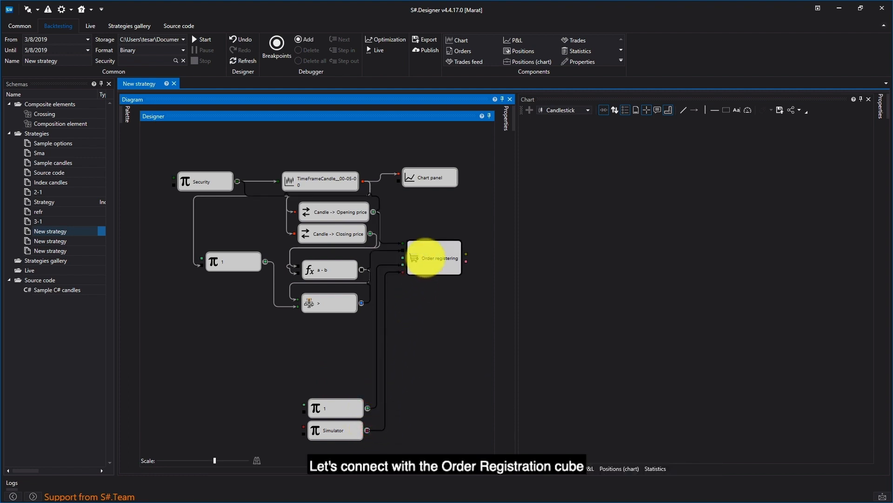
Set the Order registering block's direction to Buy and set its Market option.
{"action": "right_click", "coordinate": [425, 258]}
{"action": "left_click", "coordinate": [455, 343]}
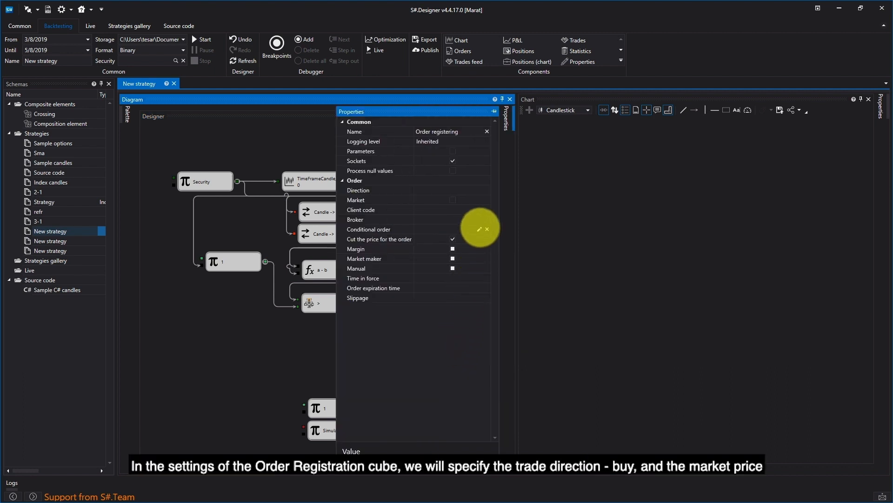
{"action": "left_click", "coordinate": [481, 190]}
{"action": "left_click", "coordinate": [461, 202]}
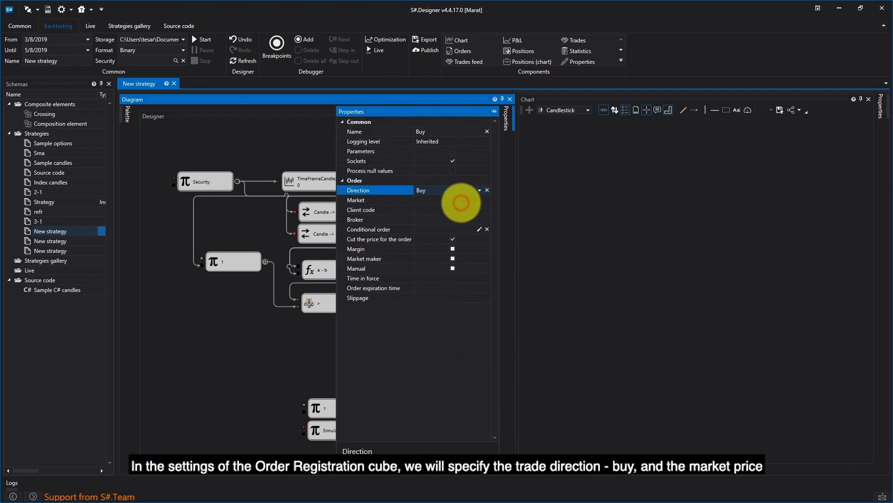
{"action": "left_click", "coordinate": [453, 199]}
{"action": "left_click", "coordinate": [329, 334]}
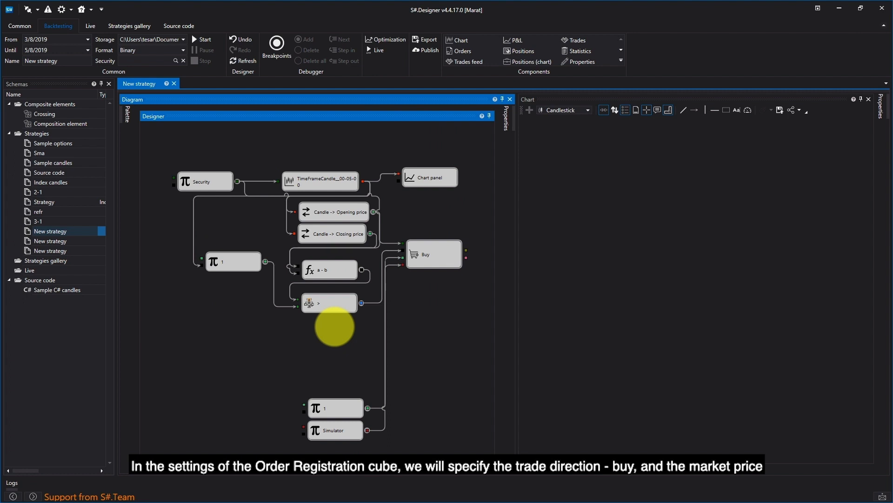
Add a Trades for order block fed by the Buy block's output and connect it to the Chart panel.
{"action": "left_click", "coordinate": [127, 114]}
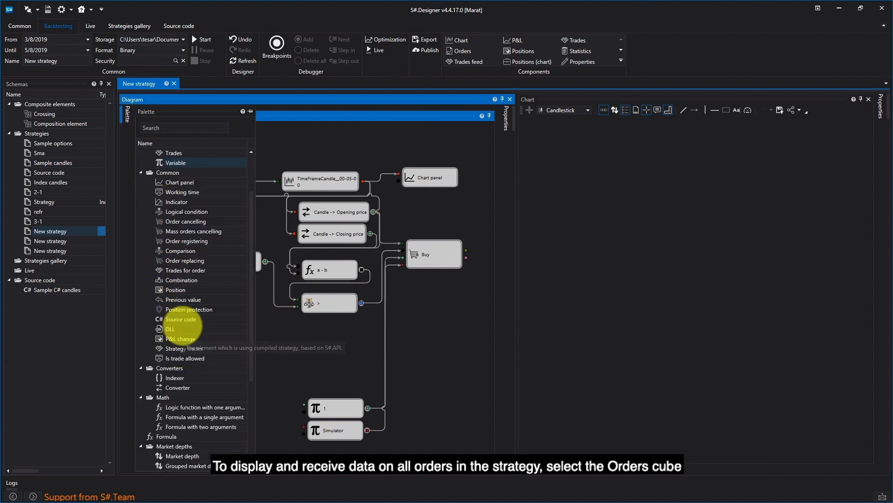
{"action": "left_click_drag", "start_coordinate": [161, 270], "coordinate": [414, 295]}
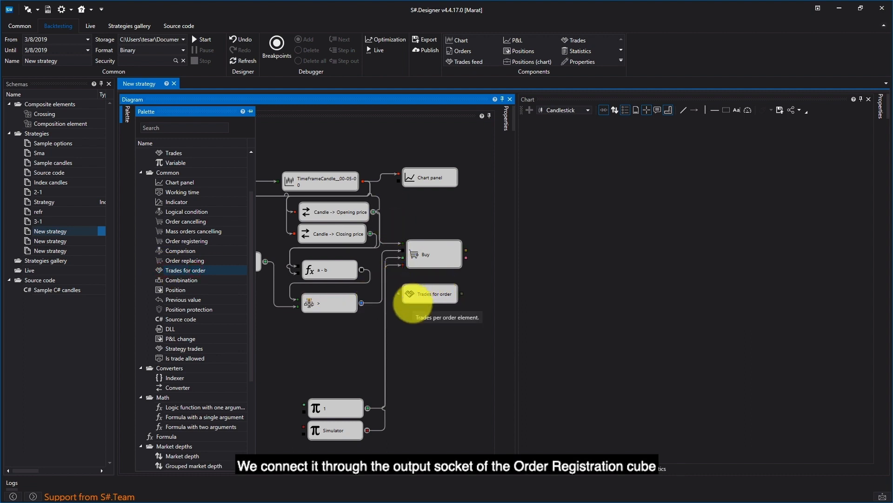
{"action": "left_click_drag", "start_coordinate": [466, 250], "coordinate": [397, 294]}
{"action": "left_click_drag", "start_coordinate": [463, 295], "coordinate": [409, 180]}
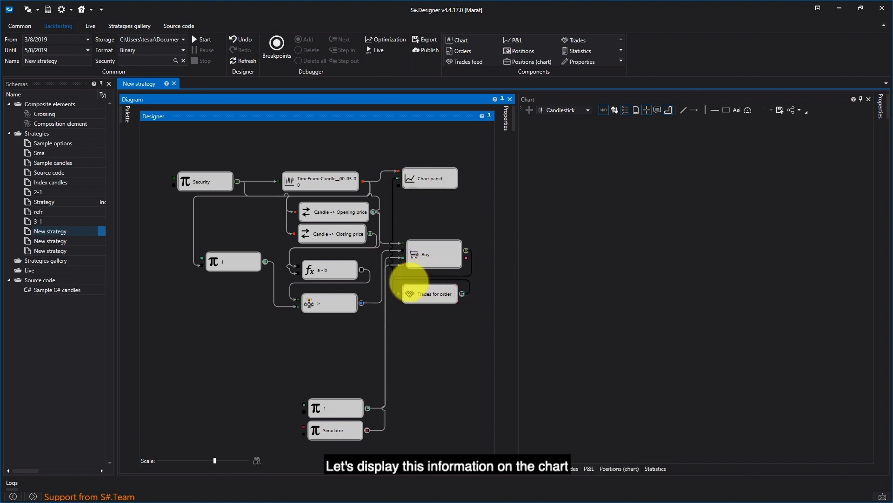
Add a Position protection block and connect the Trades for order output to its input.
{"action": "left_click", "coordinate": [127, 114]}
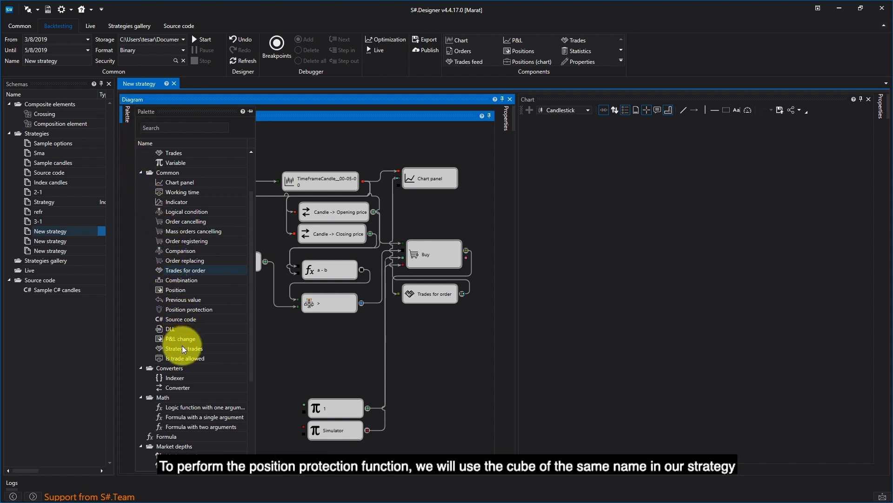
{"action": "left_click_drag", "start_coordinate": [176, 308], "coordinate": [303, 364]}
{"action": "left_click", "coordinate": [297, 348]}
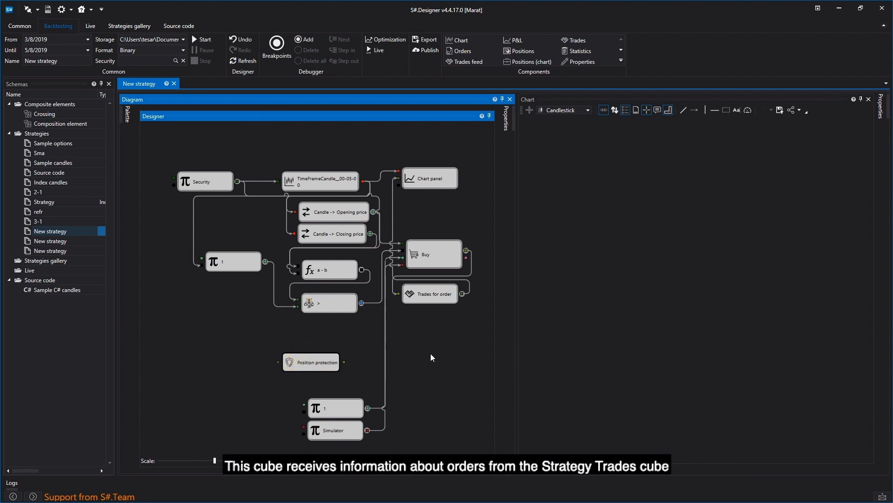
{"action": "left_click_drag", "start_coordinate": [463, 293], "coordinate": [467, 309]}
{"action": "left_click_drag", "start_coordinate": [318, 348], "coordinate": [337, 371]}
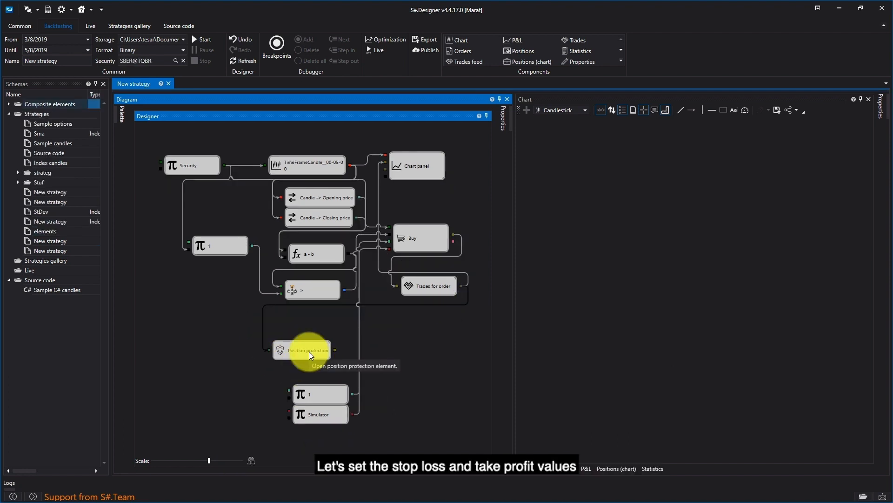
Set the Position protection block's take-profit value to 2% and stop-loss value to 3%.
{"action": "right_click", "coordinate": [309, 353]}
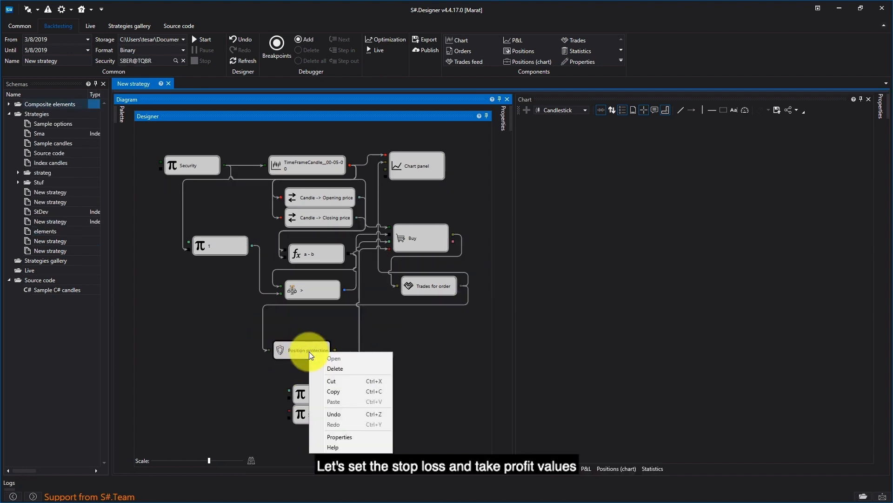
{"action": "left_click", "coordinate": [343, 437]}
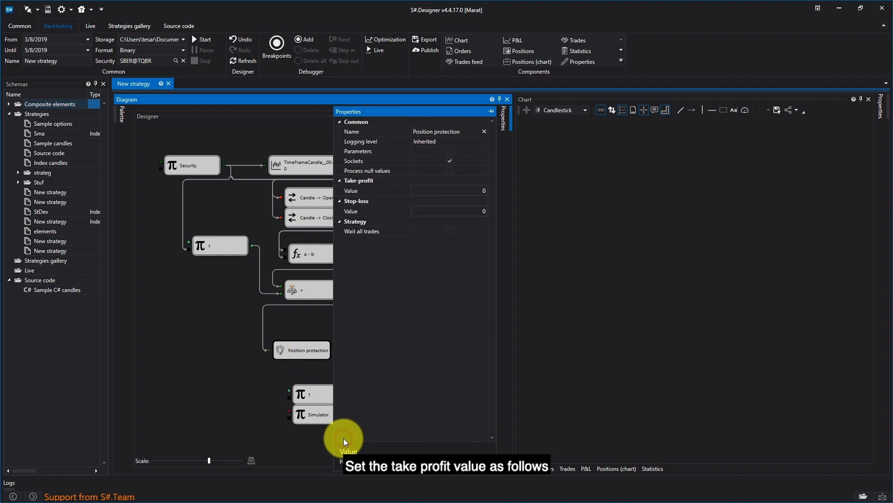
{"action": "left_click", "coordinate": [485, 190]}
{"action": "type", "text": "2"}
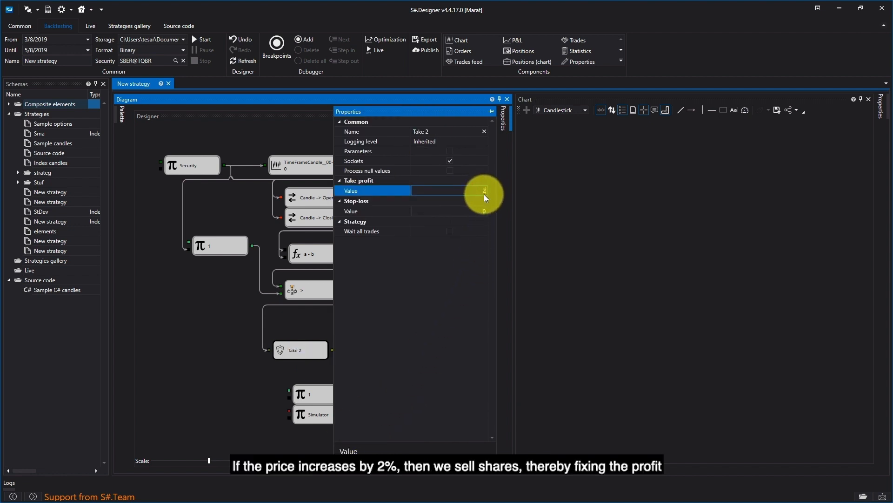
{"action": "type", "text": "%"}
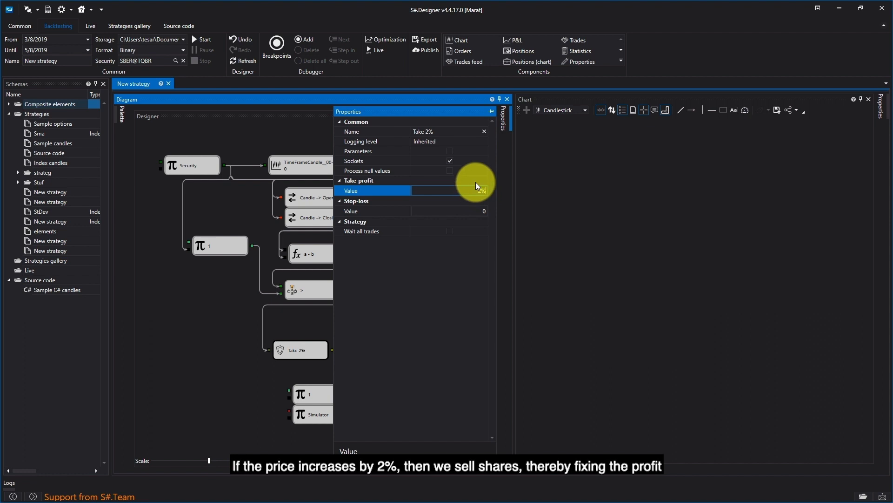
{"action": "left_click", "coordinate": [483, 215]}
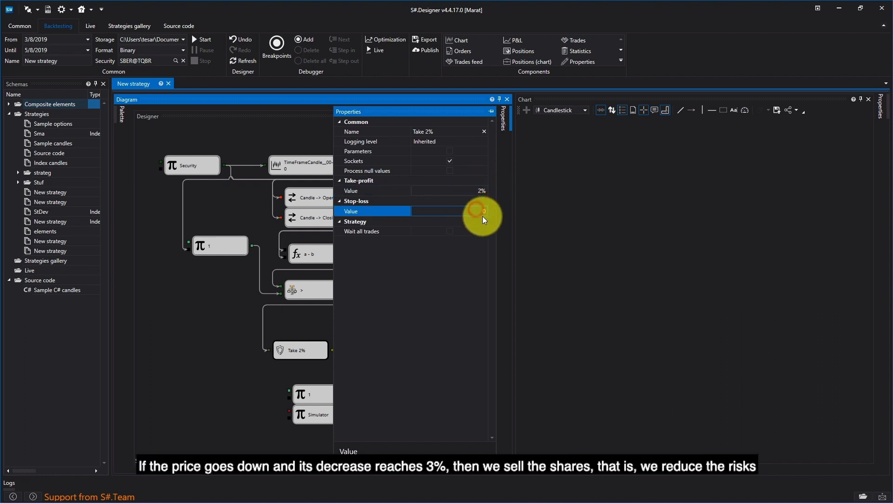
{"action": "type", "text": "3%"}
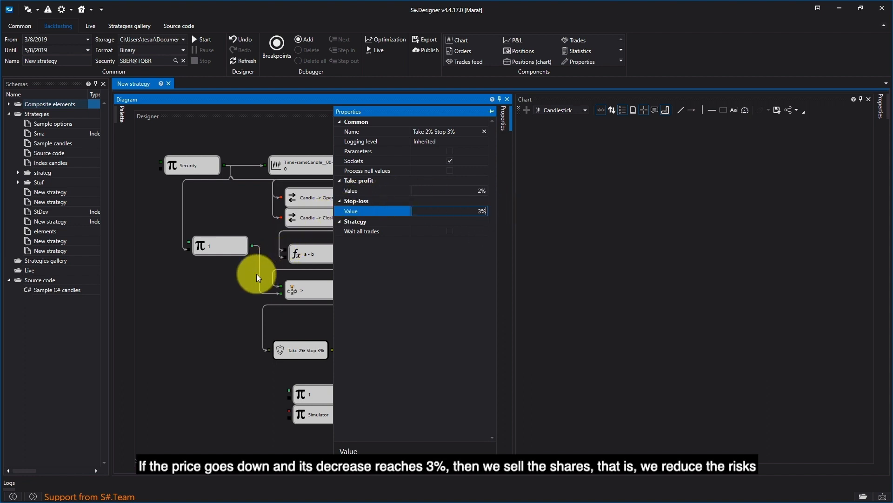
{"action": "left_click", "coordinate": [214, 296]}
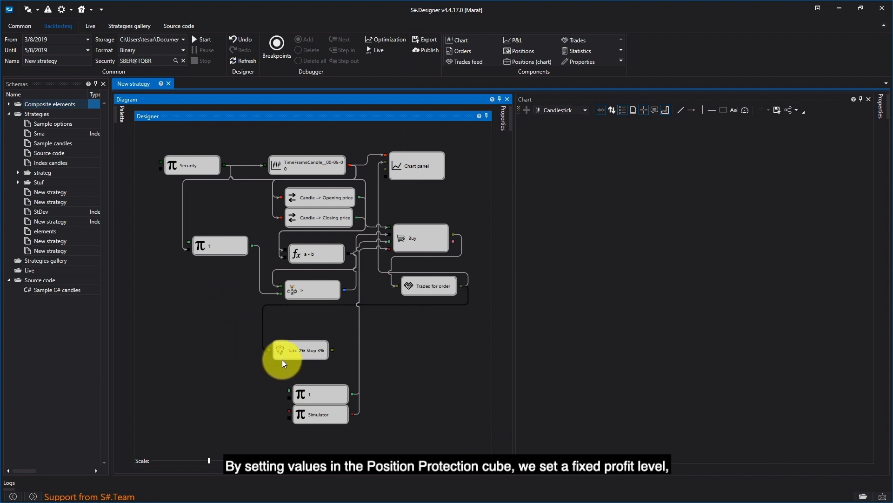
Add a Trades for order block fed by the Position protection output and connect it to the Chart panel.
{"action": "left_click", "coordinate": [114, 115]}
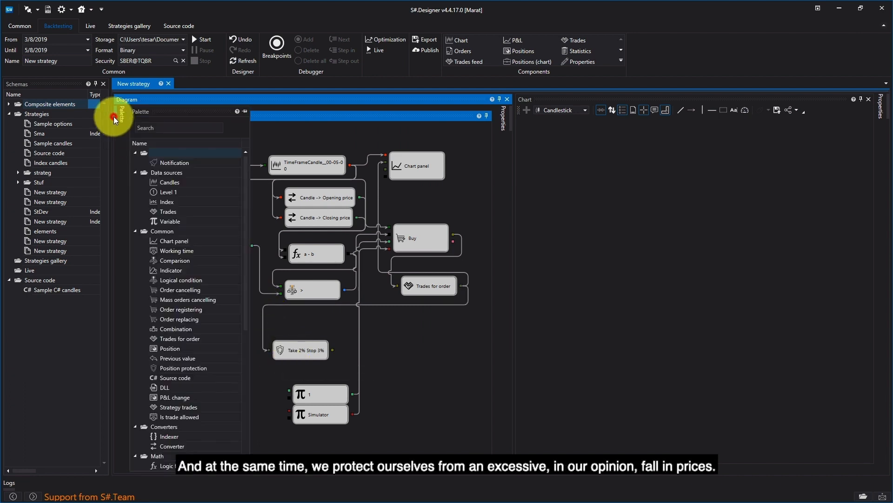
{"action": "left_click_drag", "start_coordinate": [164, 339], "coordinate": [379, 326]}
{"action": "left_click_drag", "start_coordinate": [331, 349], "coordinate": [380, 335]}
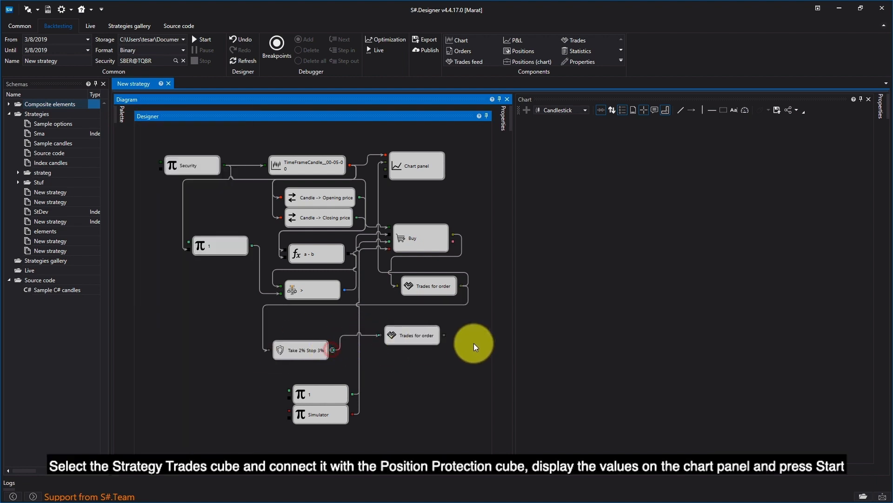
{"action": "left_click_drag", "start_coordinate": [444, 335], "coordinate": [393, 167]}
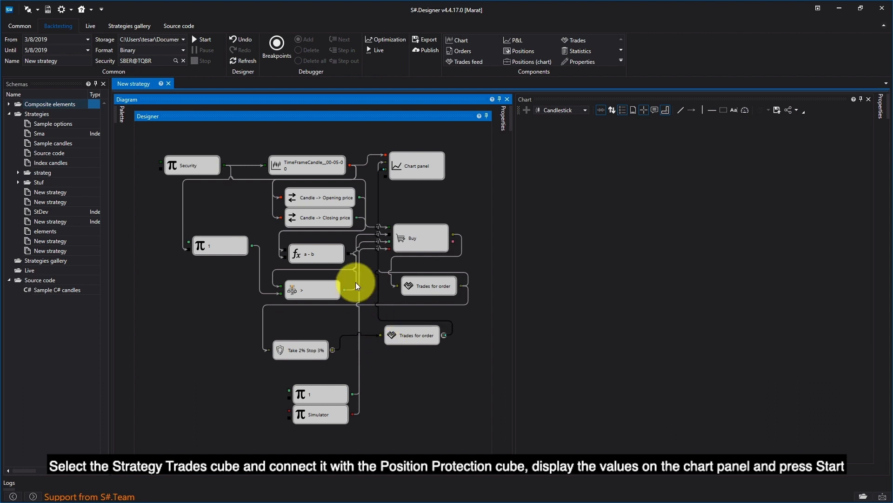
Run the backtest, inspect the resulting trades on the chart, and stop the strategy.
{"action": "left_click", "coordinate": [205, 39]}
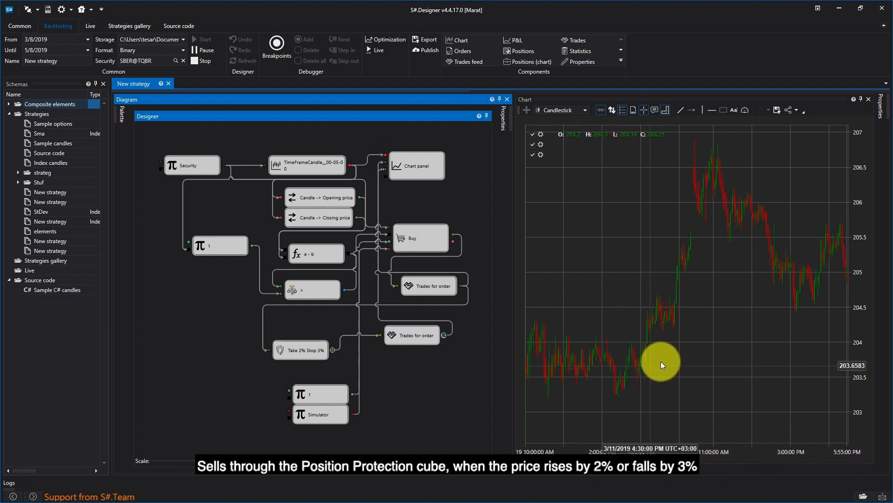
{"action": "left_click", "coordinate": [793, 280]}
{"action": "left_click_drag", "start_coordinate": [787, 201], "coordinate": [653, 237]}
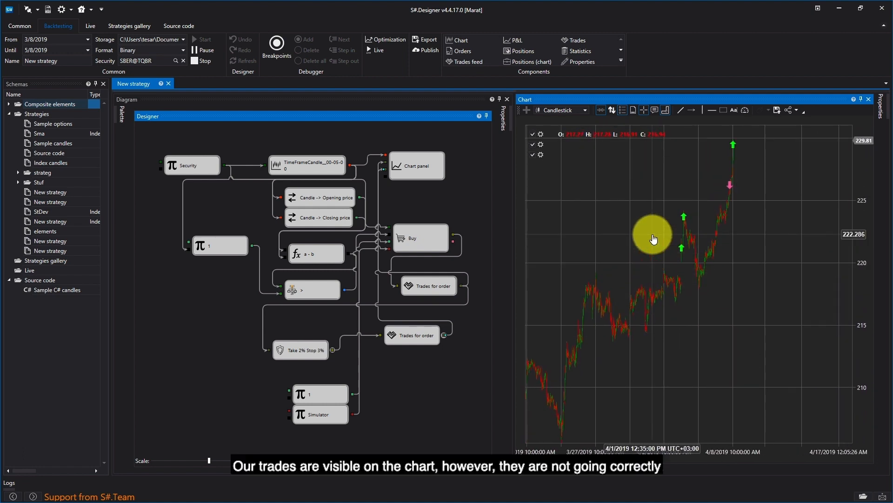
{"action": "left_click", "coordinate": [194, 61]}
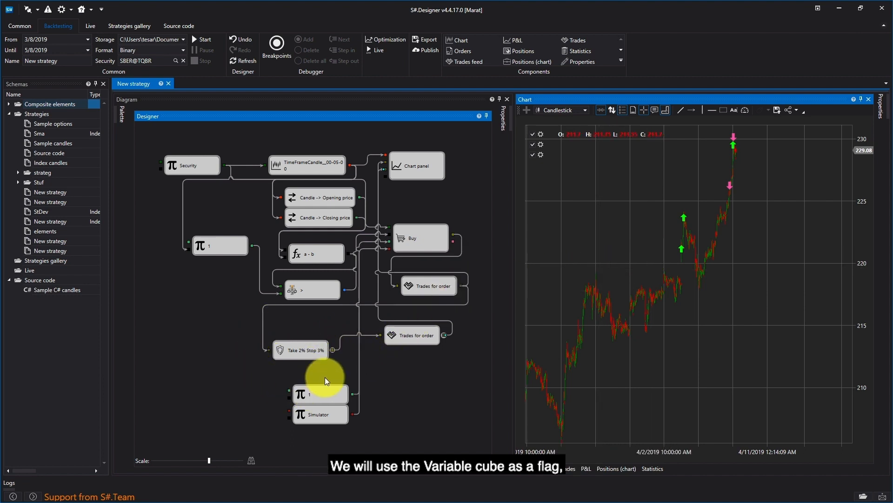
Add a Variable block of Flag type with its value checked as True below the diagram.
{"action": "left_click", "coordinate": [122, 116]}
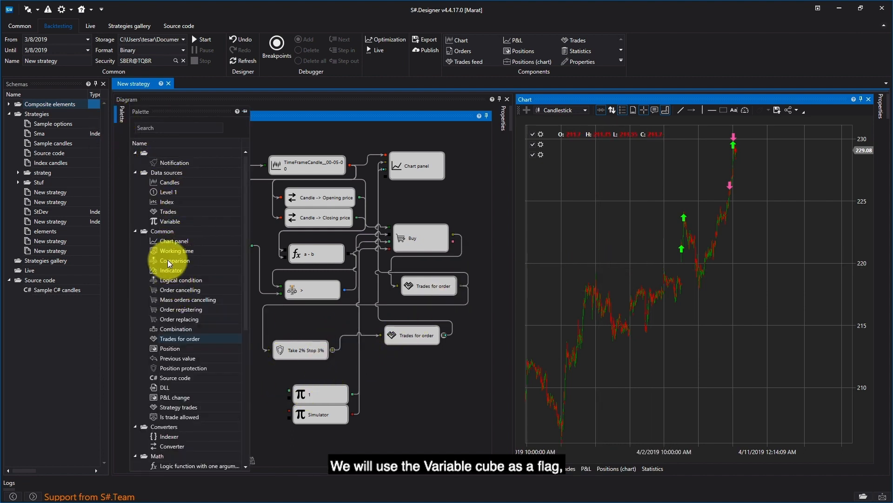
{"action": "left_click_drag", "start_coordinate": [158, 222], "coordinate": [392, 401]}
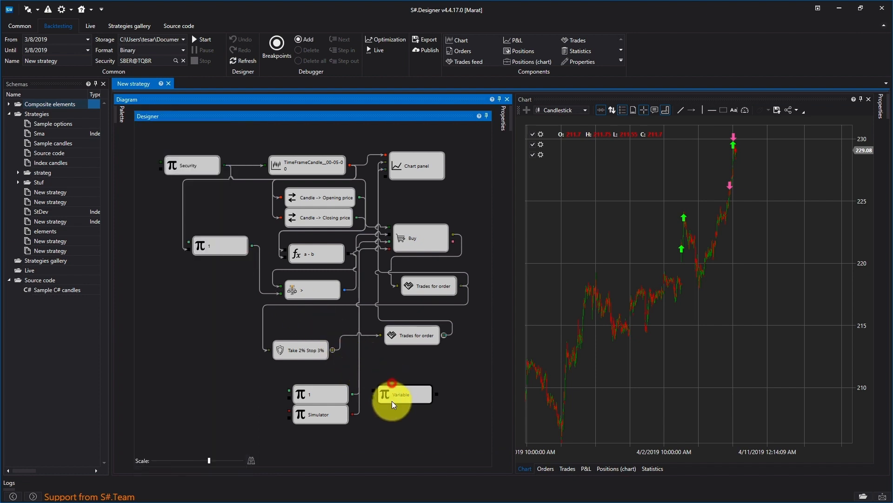
{"action": "right_click", "coordinate": [391, 401]}
{"action": "left_click", "coordinate": [424, 482]}
{"action": "left_click", "coordinate": [481, 189]}
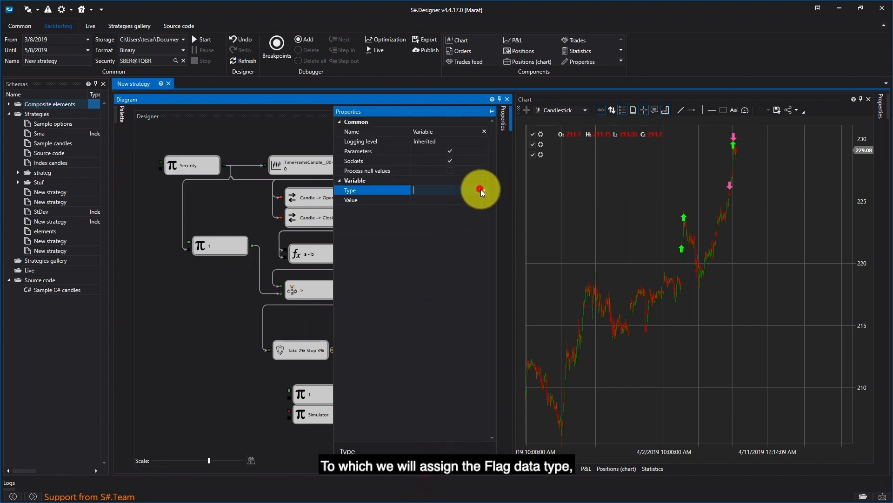
{"action": "left_click", "coordinate": [455, 289]}
{"action": "left_click", "coordinate": [450, 200]}
{"action": "left_click", "coordinate": [224, 340]}
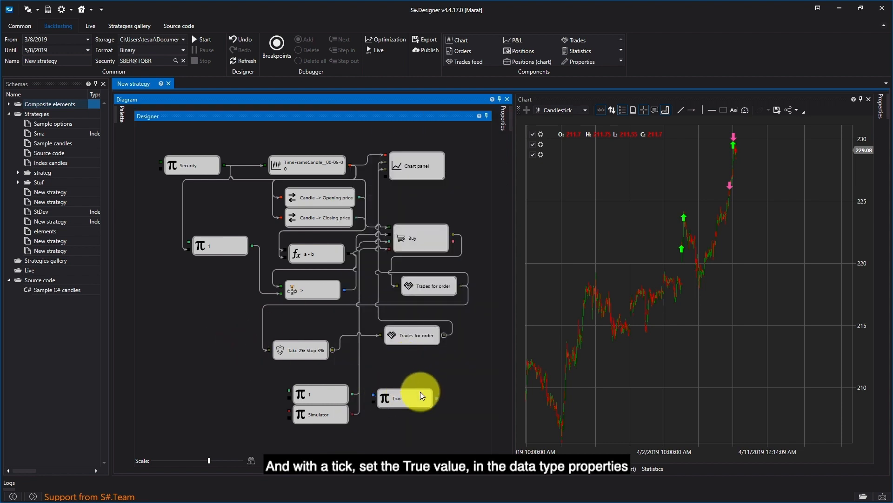
{"action": "left_click_drag", "start_coordinate": [415, 400], "coordinate": [414, 413]}
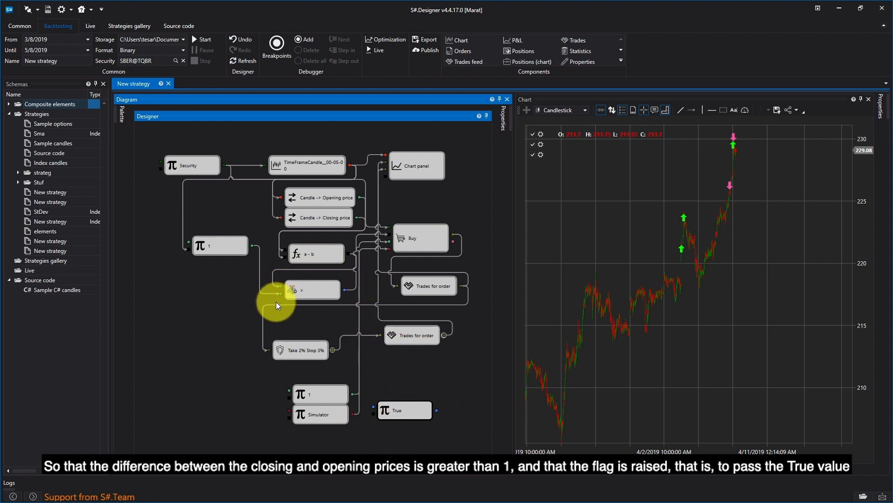
Add a Logical condition block fed by the comparison output and the True flag variable.
{"action": "left_click", "coordinate": [120, 115]}
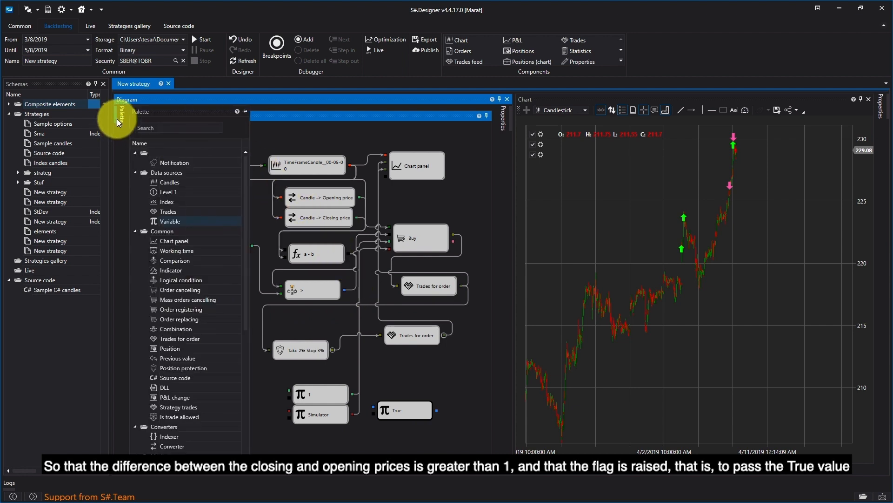
{"action": "left_click_drag", "start_coordinate": [184, 279], "coordinate": [370, 351]}
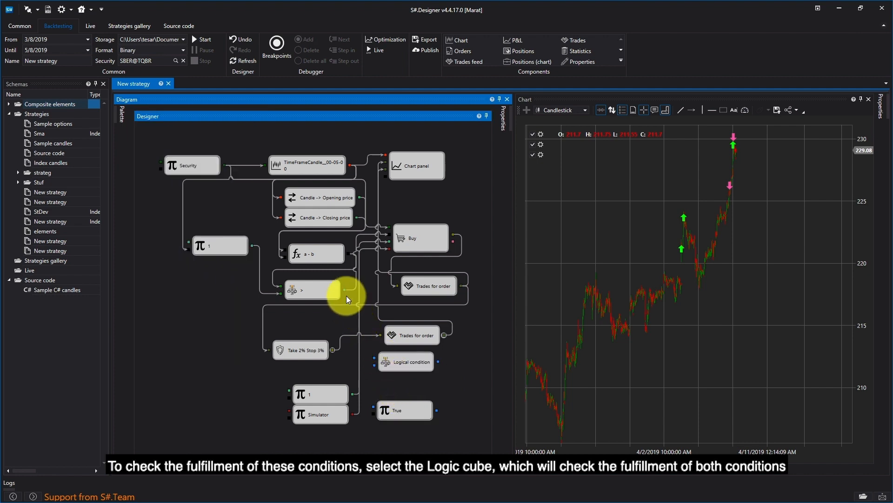
{"action": "left_click_drag", "start_coordinate": [345, 289], "coordinate": [372, 360]}
{"action": "left_click_drag", "start_coordinate": [437, 409], "coordinate": [380, 367]}
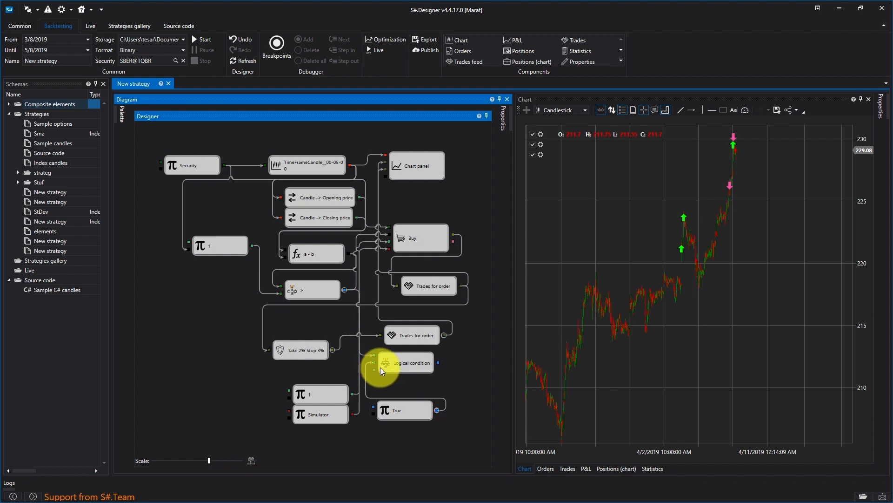
Replace the comparison's direct link to Buy by setting the Logical condition operator to AND and connecting its output to Buy.
{"action": "left_click_drag", "start_coordinate": [387, 235], "coordinate": [386, 233]}
{"action": "key", "text": "Delete"}
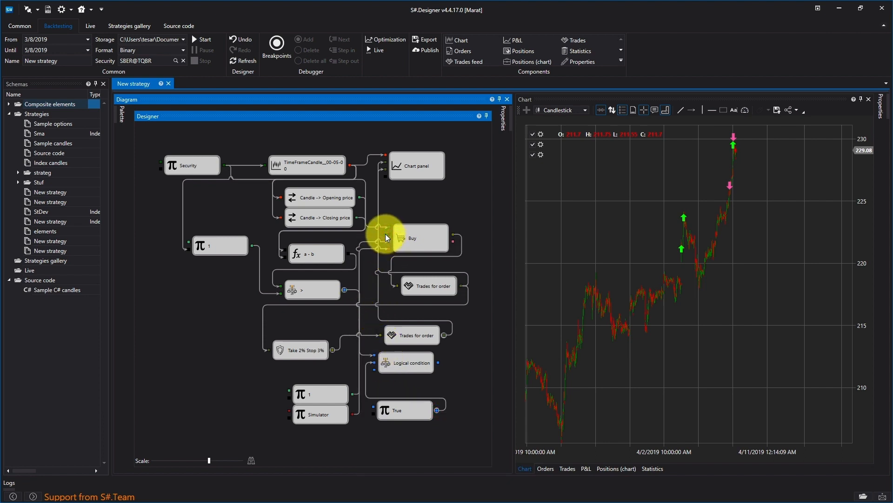
{"action": "right_click", "coordinate": [406, 367]}
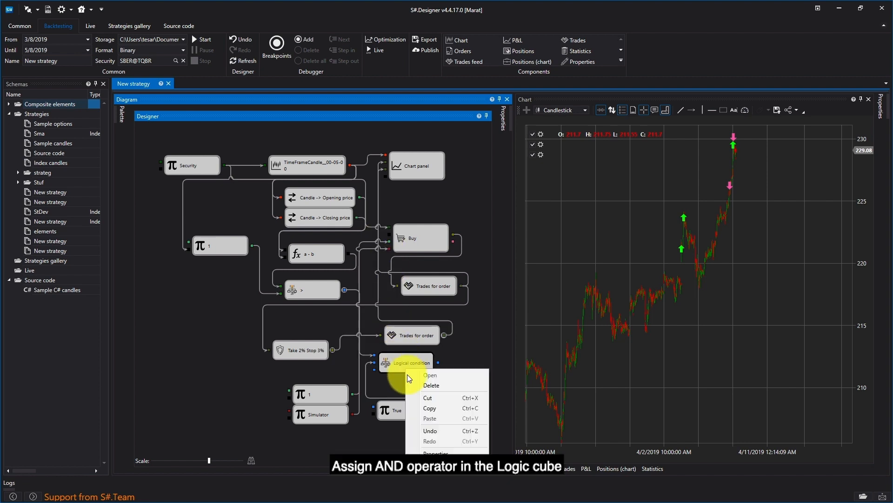
{"action": "left_click", "coordinate": [446, 451]}
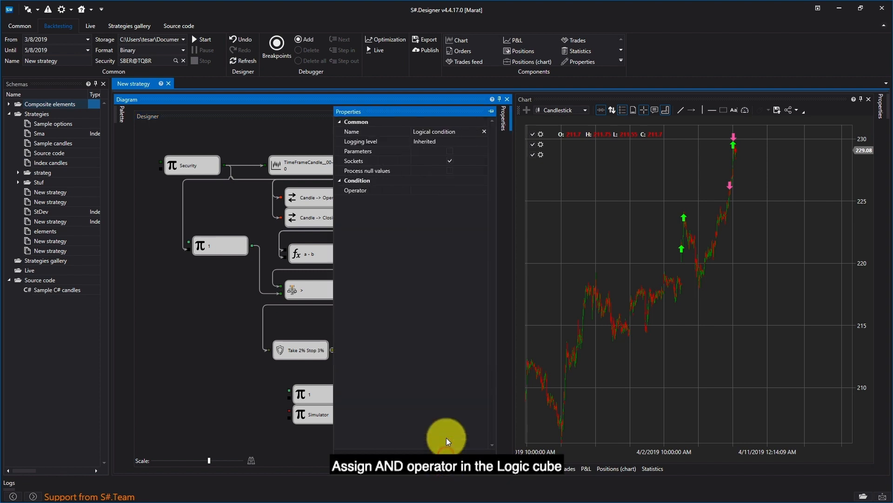
{"action": "left_click", "coordinate": [475, 189]}
{"action": "left_click", "coordinate": [478, 191]}
{"action": "left_click", "coordinate": [219, 303]}
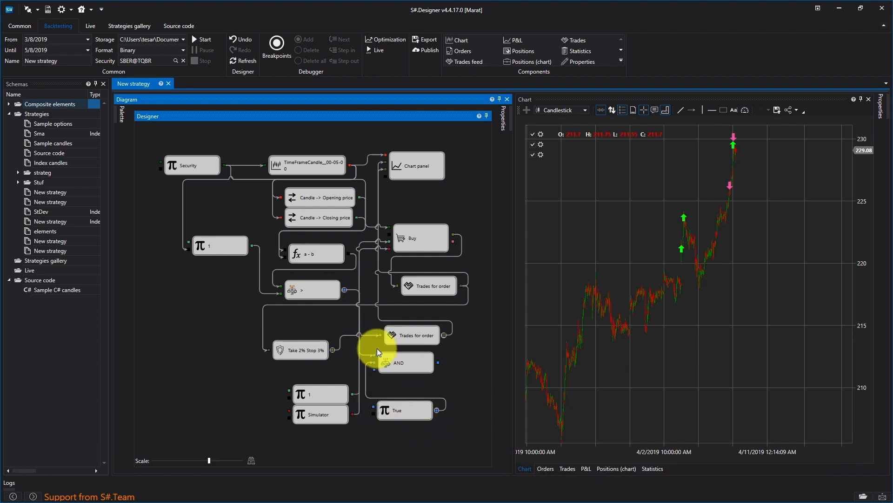
{"action": "left_click_drag", "start_coordinate": [437, 363], "coordinate": [389, 235]}
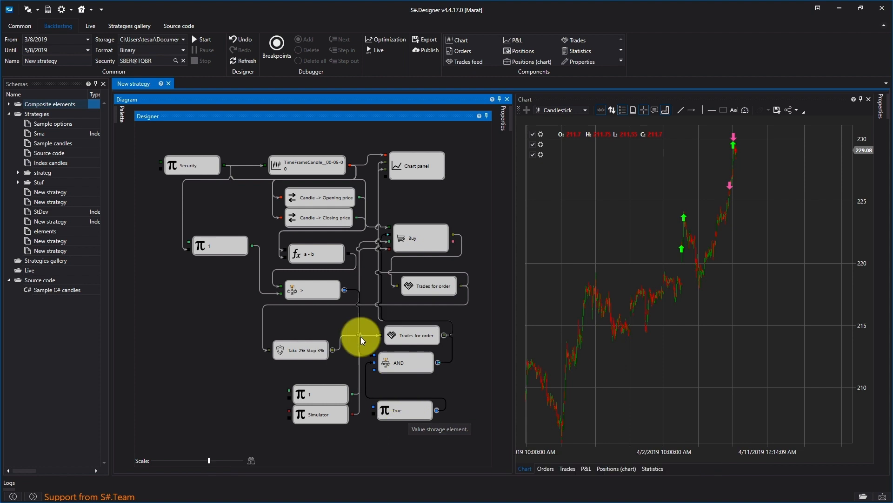
Add a False Flag variable triggered by the AND output and feeding its value into the True flag variable.
{"action": "left_click", "coordinate": [122, 114]}
{"action": "left_click_drag", "start_coordinate": [174, 226], "coordinate": [416, 368]}
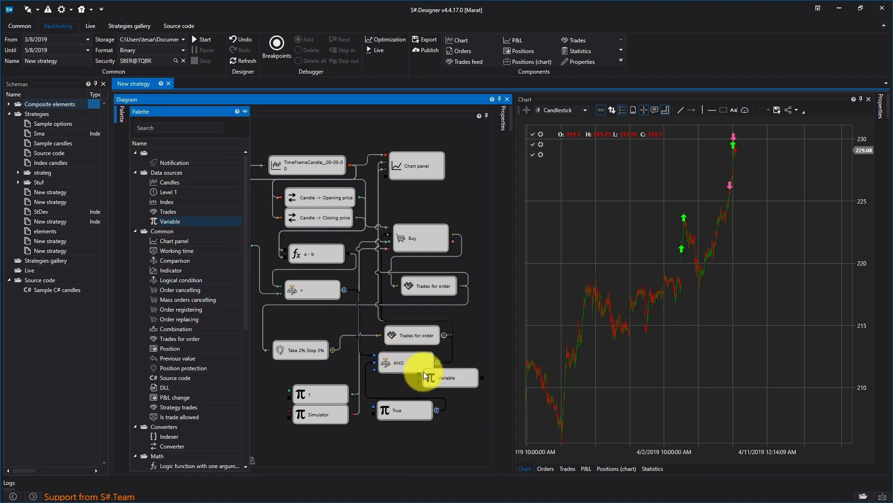
{"action": "right_click", "coordinate": [449, 386]}
{"action": "left_click", "coordinate": [474, 475]}
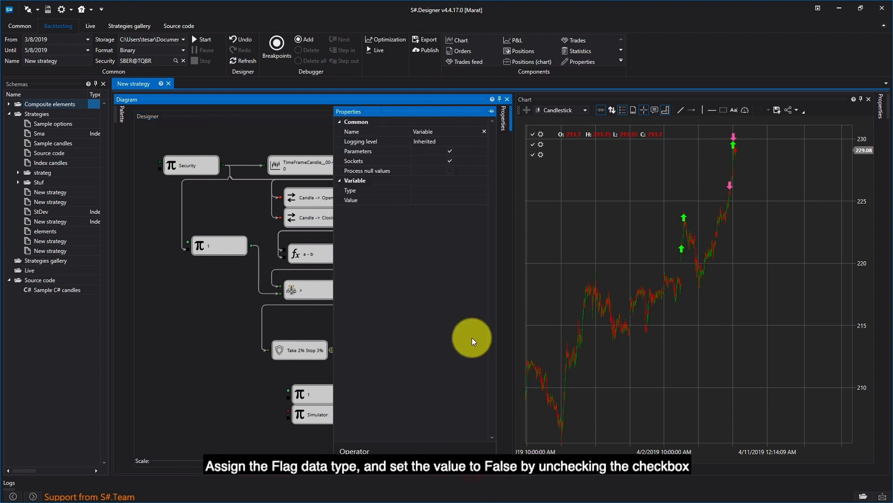
{"action": "left_click", "coordinate": [481, 190]}
{"action": "left_click", "coordinate": [483, 190]}
{"action": "left_click", "coordinate": [457, 289]}
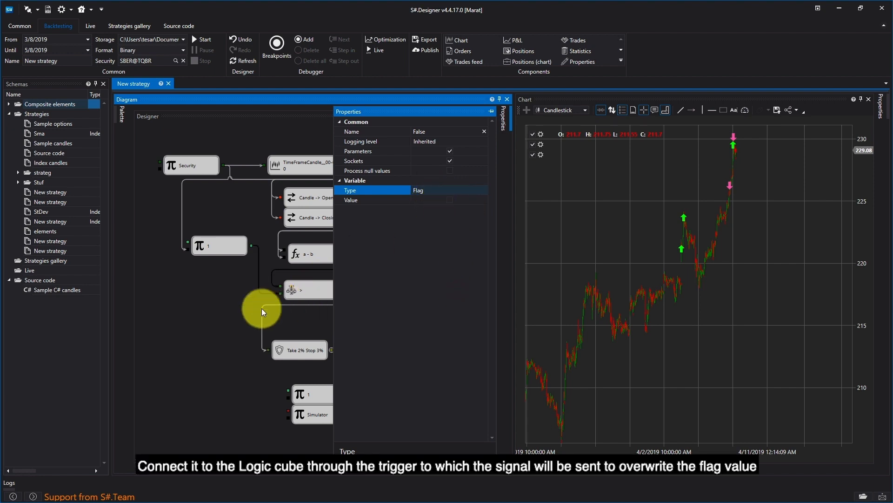
{"action": "left_click", "coordinate": [212, 309]}
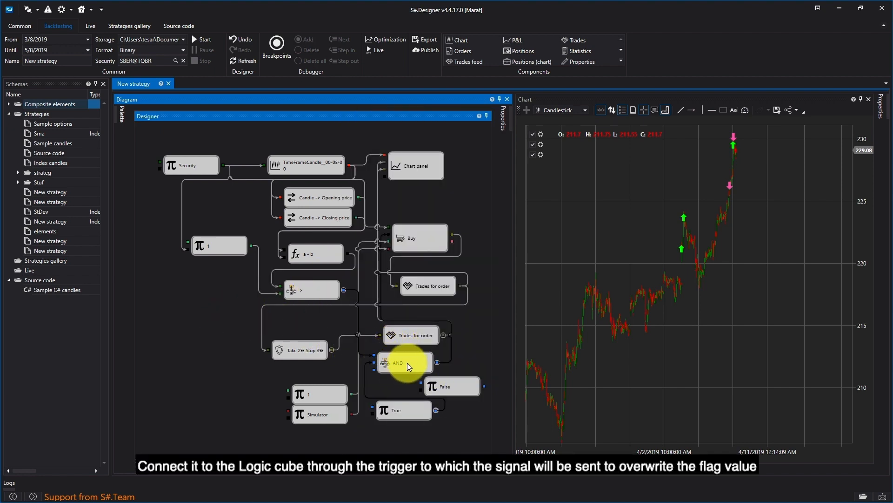
{"action": "left_click", "coordinate": [437, 362]}
{"action": "left_click_drag", "start_coordinate": [436, 362], "coordinate": [420, 390]}
{"action": "left_click_drag", "start_coordinate": [484, 386], "coordinate": [372, 411]}
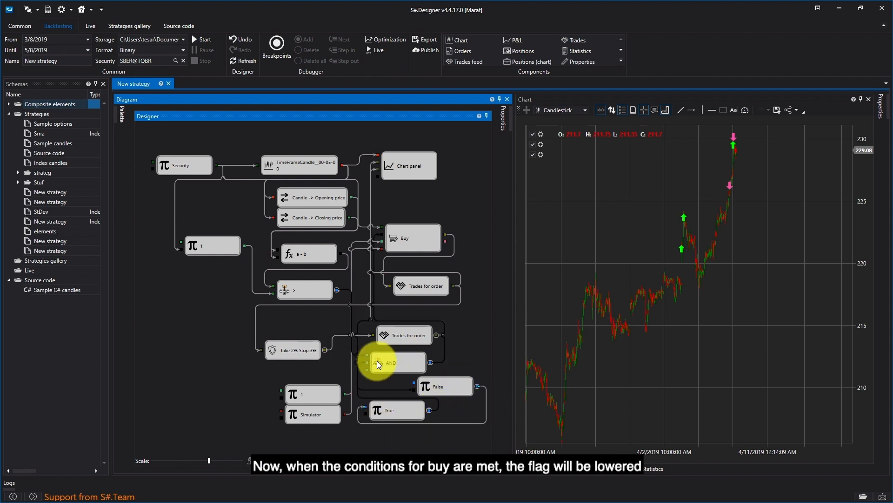
Add a True Flag variable triggered by the Position protection output and feeding into the flag variable.
{"action": "scroll", "coordinate": [413, 361], "scroll_direction": "down", "scroll_amount": 1}
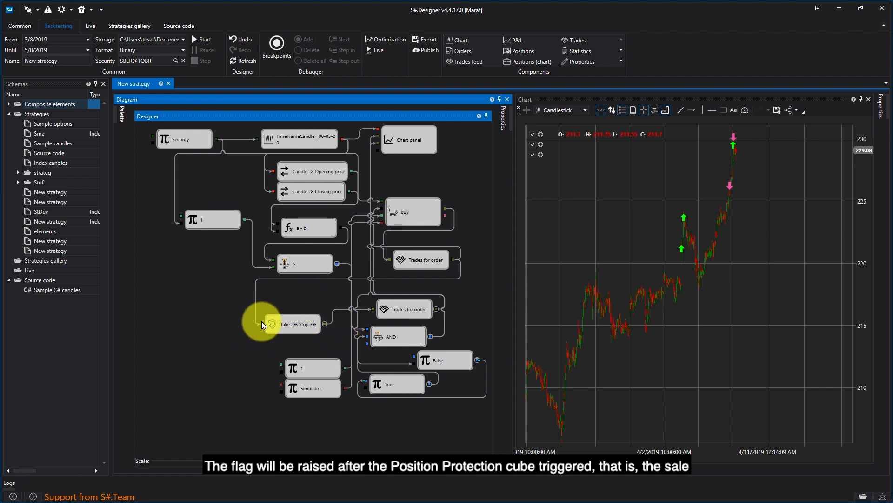
{"action": "left_click", "coordinate": [122, 117]}
{"action": "left_click_drag", "start_coordinate": [169, 222], "coordinate": [409, 419]}
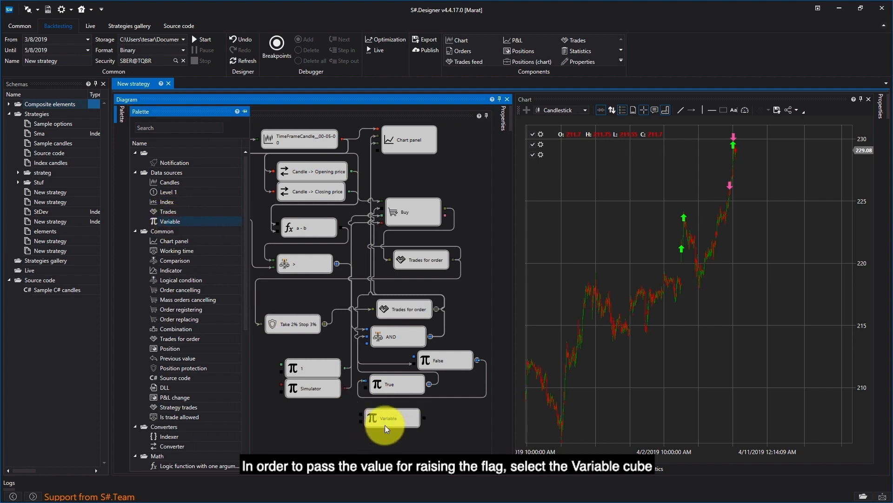
{"action": "right_click", "coordinate": [386, 418]}
{"action": "left_click", "coordinate": [430, 401]}
{"action": "left_click", "coordinate": [479, 191]}
{"action": "left_click", "coordinate": [482, 190]}
{"action": "left_click", "coordinate": [445, 293]}
{"action": "left_click", "coordinate": [450, 200]}
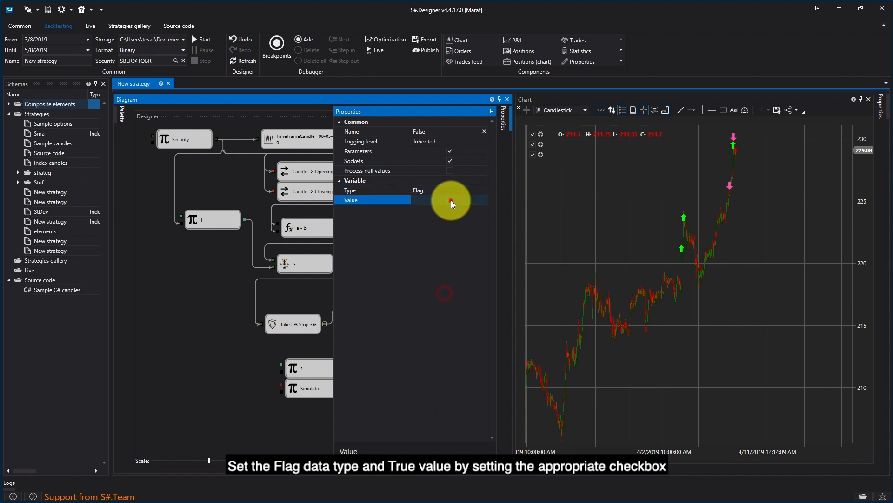
{"action": "left_click", "coordinate": [252, 361]}
{"action": "left_click_drag", "start_coordinate": [325, 322], "coordinate": [362, 419]}
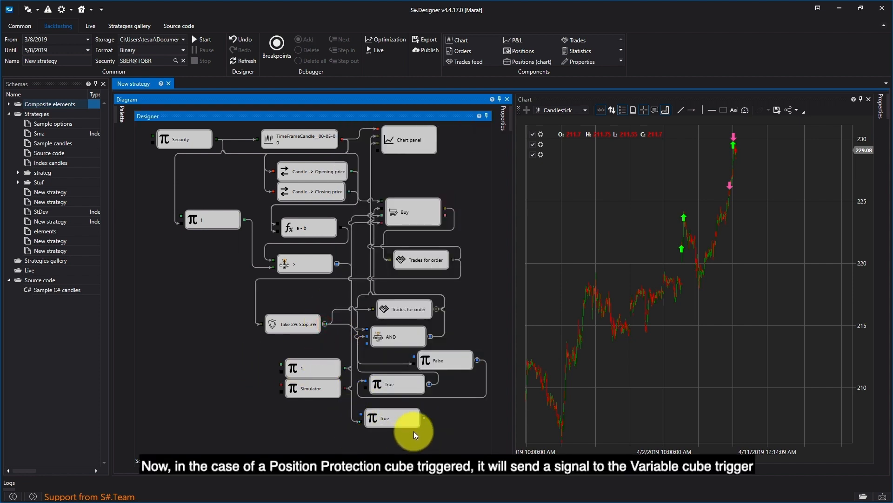
{"action": "left_click_drag", "start_coordinate": [423, 418], "coordinate": [366, 382]}
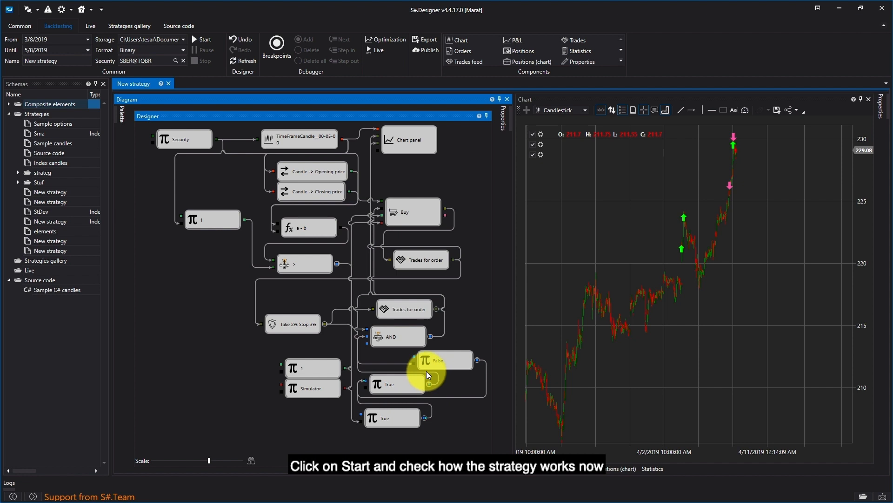
Start the backtest again, check the buy and sell markers on the chart, then stop it.
{"action": "left_click", "coordinate": [202, 41]}
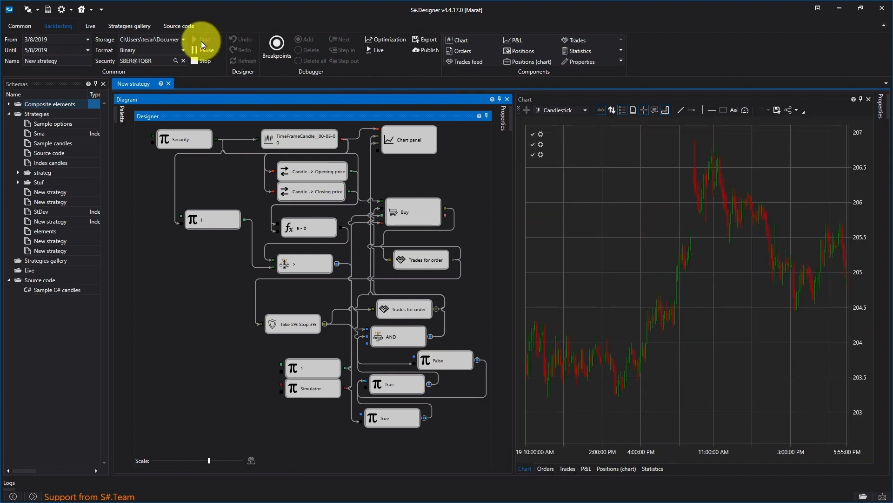
{"action": "left_click", "coordinate": [586, 200]}
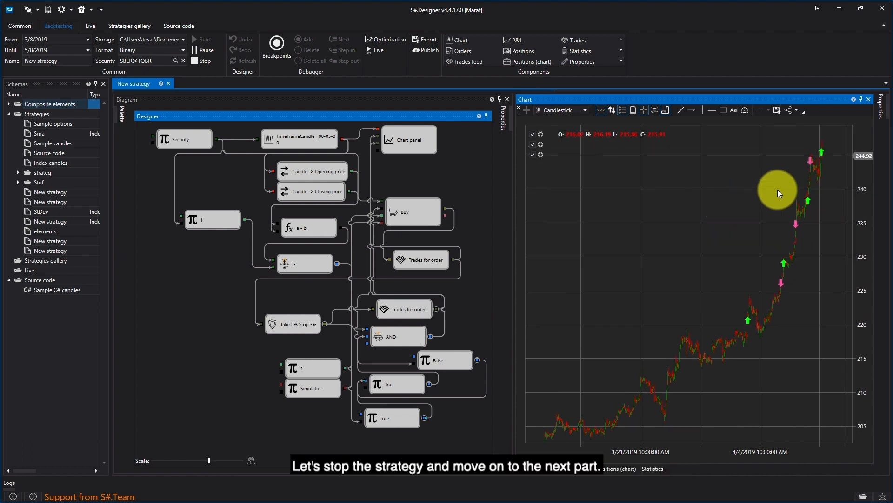
{"action": "left_click", "coordinate": [201, 60]}
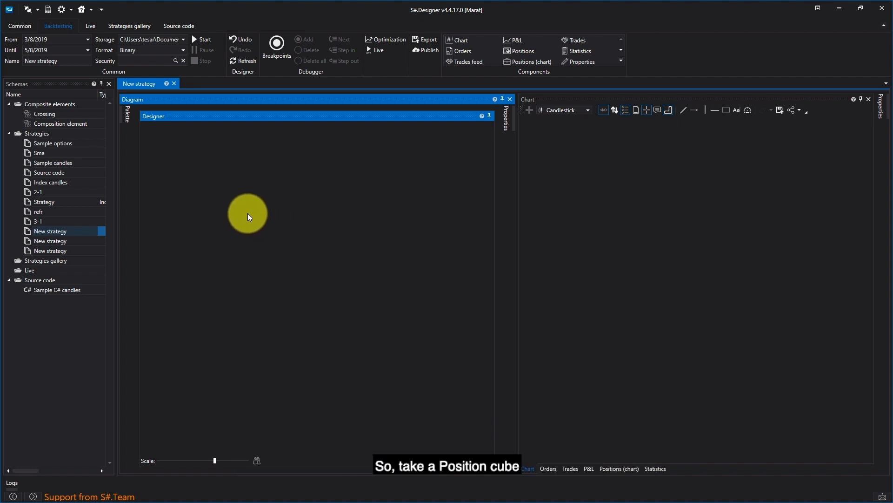
In a new empty strategy, add a Position block and two Variable blocks.
{"action": "left_click", "coordinate": [126, 114]}
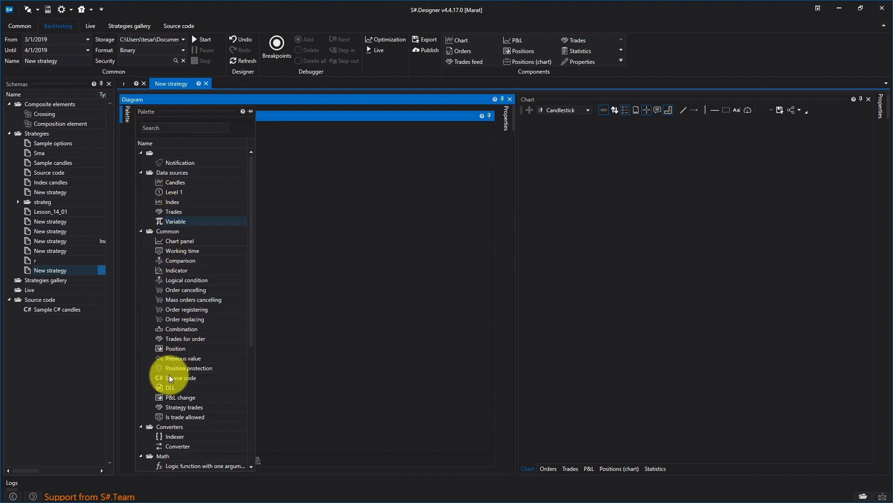
{"action": "left_click_drag", "start_coordinate": [172, 348], "coordinate": [230, 223]}
{"action": "left_click", "coordinate": [311, 163]}
{"action": "left_click", "coordinate": [121, 115]}
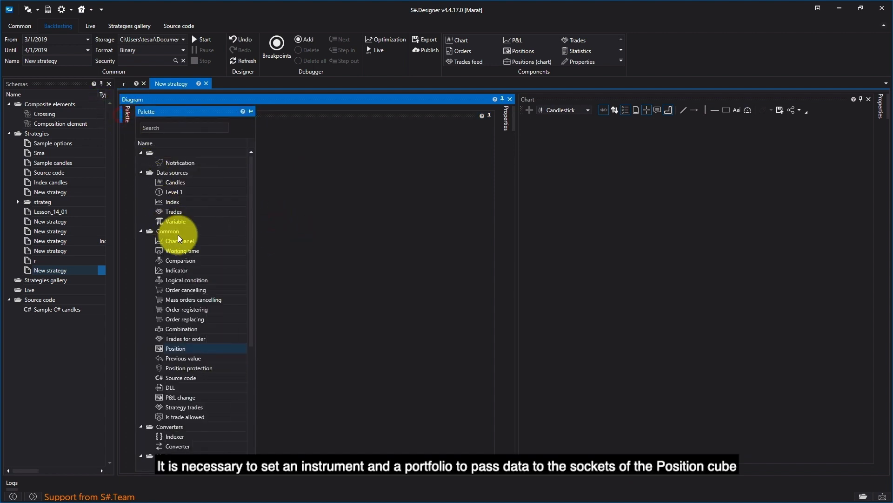
{"action": "left_click", "coordinate": [181, 221]}
{"action": "left_click_drag", "start_coordinate": [190, 218], "coordinate": [247, 182]}
{"action": "left_click", "coordinate": [327, 261]}
{"action": "left_click_drag", "start_coordinate": [294, 218], "coordinate": [241, 199]}
Set the first Variable block's data type to Security.
{"action": "right_click", "coordinate": [250, 186]}
{"action": "left_click", "coordinate": [266, 279]}
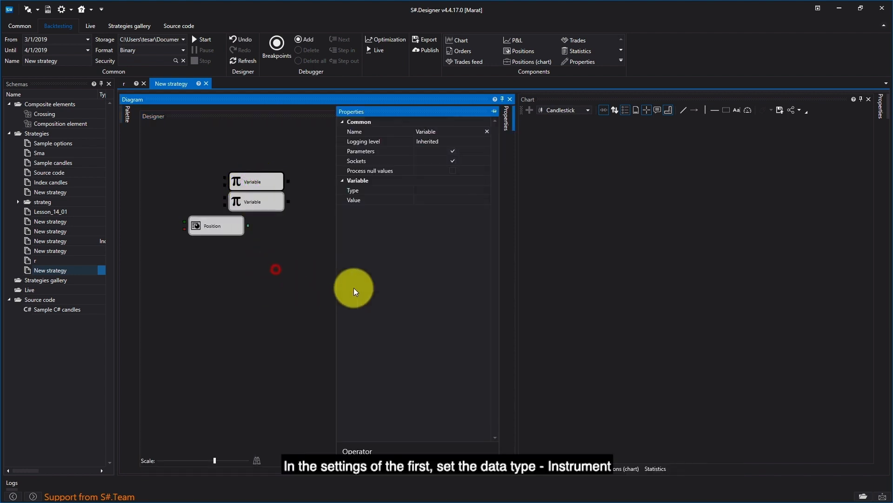
{"action": "left_click", "coordinate": [455, 186]}
{"action": "left_click", "coordinate": [484, 191]}
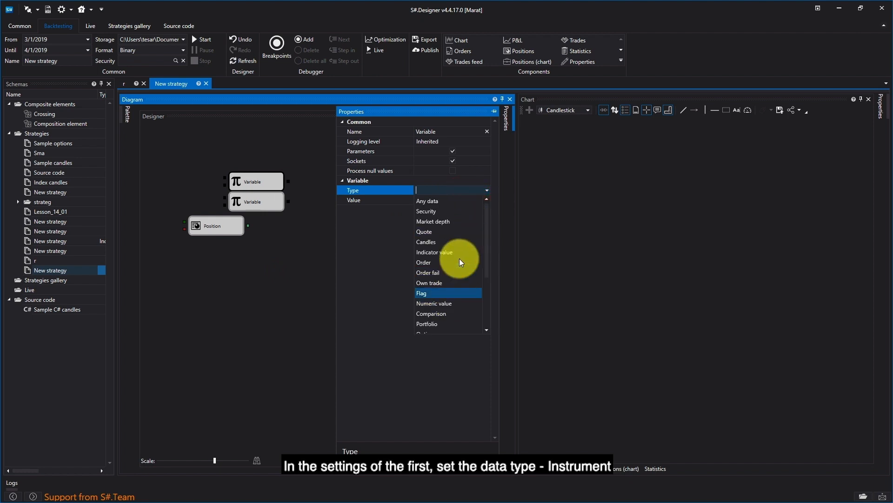
{"action": "left_click", "coordinate": [445, 211]}
Set the second Variable block's type to Portfolio and choose the Simulator portfolio as its value.
{"action": "left_click", "coordinate": [266, 227]}
{"action": "right_click", "coordinate": [276, 200]}
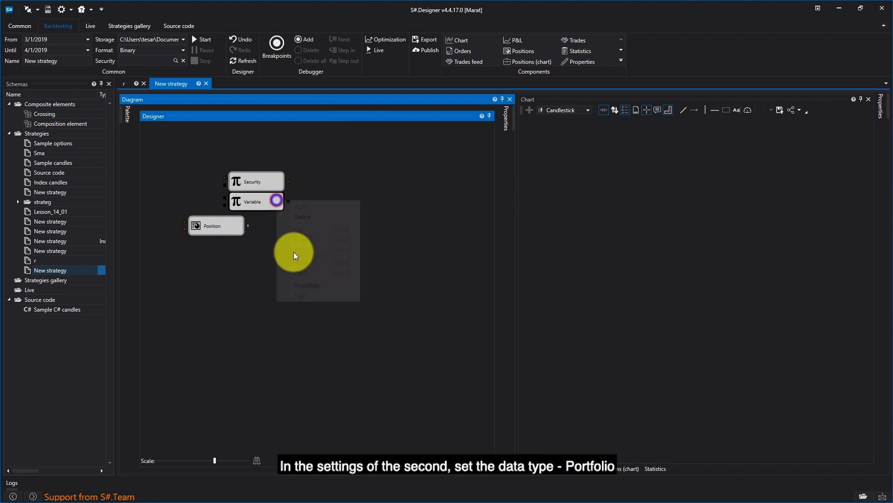
{"action": "left_click", "coordinate": [304, 286]}
{"action": "left_click", "coordinate": [459, 190]}
{"action": "left_click", "coordinate": [487, 190]}
{"action": "left_click", "coordinate": [448, 322]}
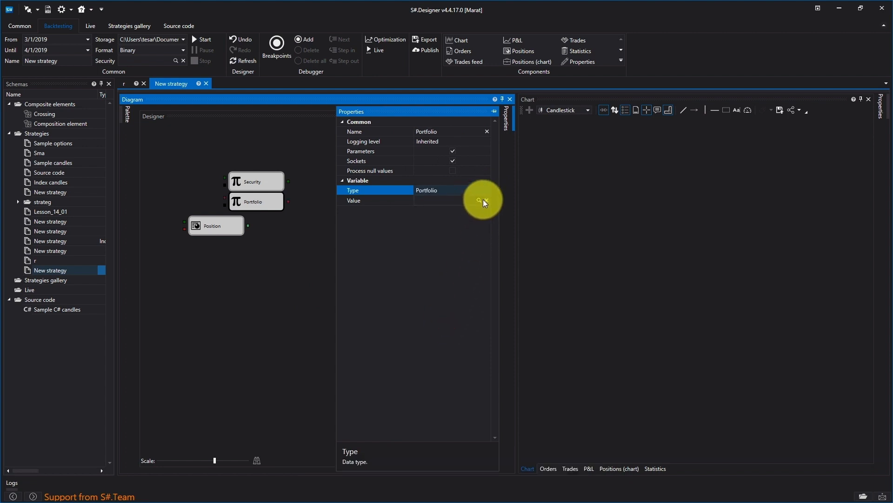
{"action": "left_click", "coordinate": [482, 200]}
{"action": "left_click", "coordinate": [452, 225]}
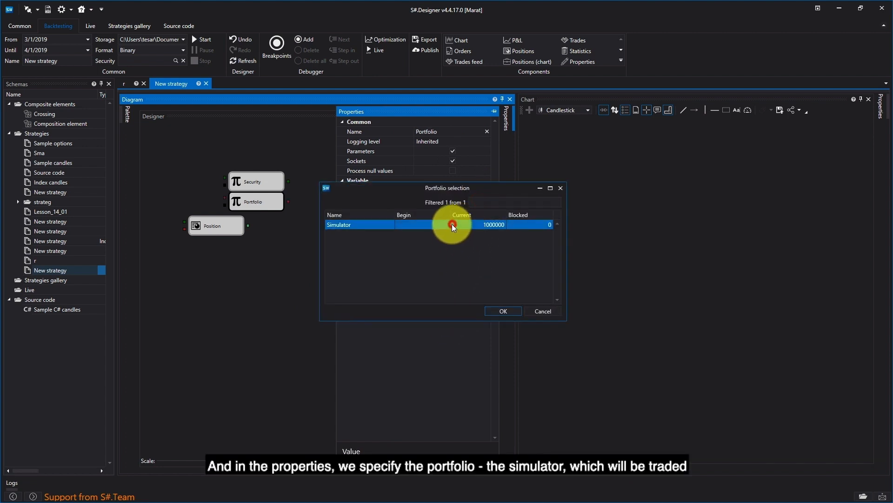
{"action": "left_click", "coordinate": [496, 312]}
Connect the Security and Simulator variables to the Position block's inputs.
{"action": "left_click_drag", "start_coordinate": [288, 201], "coordinate": [192, 232]}
{"action": "left_click_drag", "start_coordinate": [184, 214], "coordinate": [214, 257]}
{"action": "left_click", "coordinate": [249, 265]}
Add a Variable block of Numeric value type with value 0 and place it beside the Position block.
{"action": "left_click", "coordinate": [127, 113]}
{"action": "right_click", "coordinate": [214, 257]}
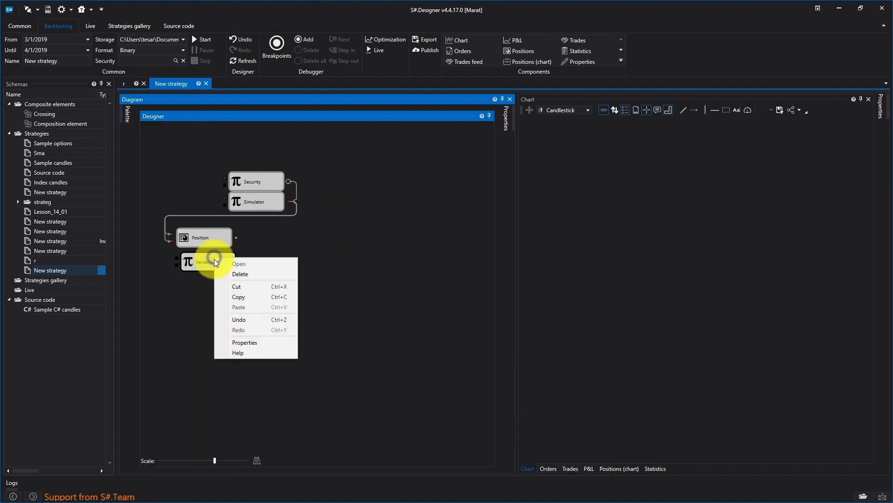
{"action": "left_click", "coordinate": [245, 342]}
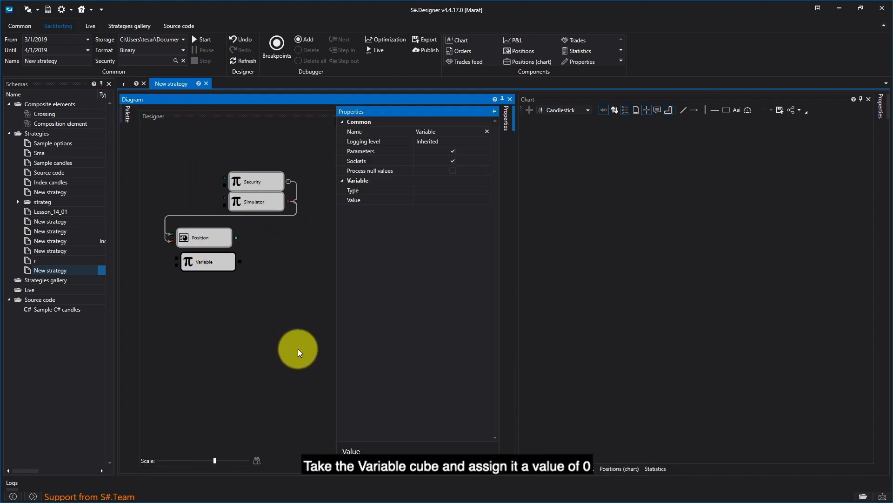
{"action": "left_click", "coordinate": [466, 191]}
{"action": "left_click", "coordinate": [486, 190]}
{"action": "left_click", "coordinate": [456, 303]}
{"action": "left_click", "coordinate": [288, 300]}
{"action": "left_click_drag", "start_coordinate": [208, 266], "coordinate": [320, 239]}
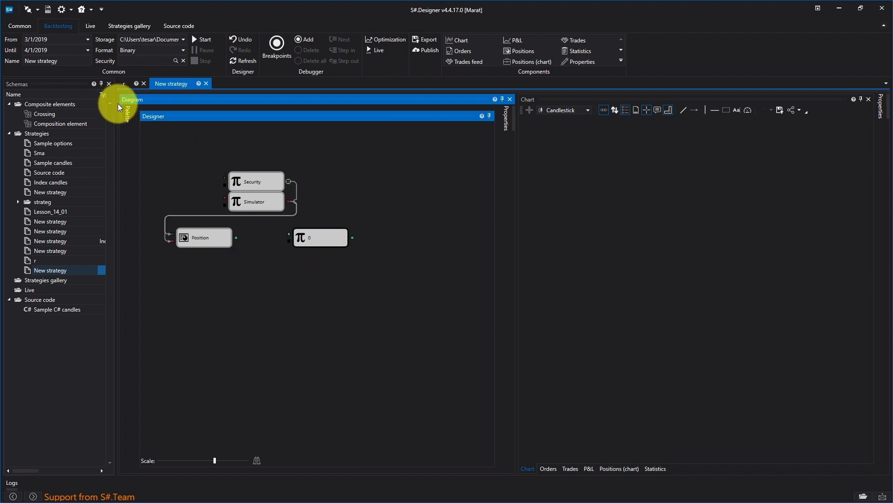
Add two Comparison blocks below the 0 variable.
{"action": "mouse_move", "coordinate": [125, 113]}
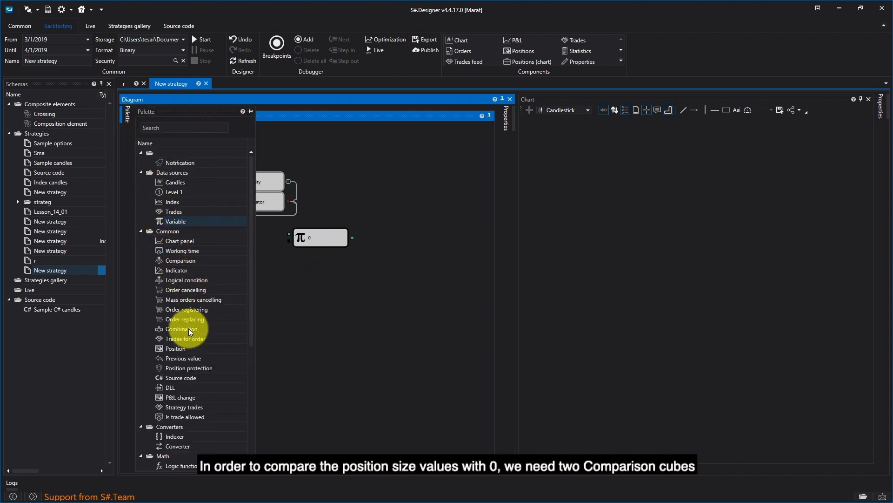
{"action": "left_click", "coordinate": [175, 261]}
{"action": "left_click_drag", "start_coordinate": [176, 262], "coordinate": [292, 266]}
{"action": "left_click_drag", "start_coordinate": [203, 260], "coordinate": [314, 270]}
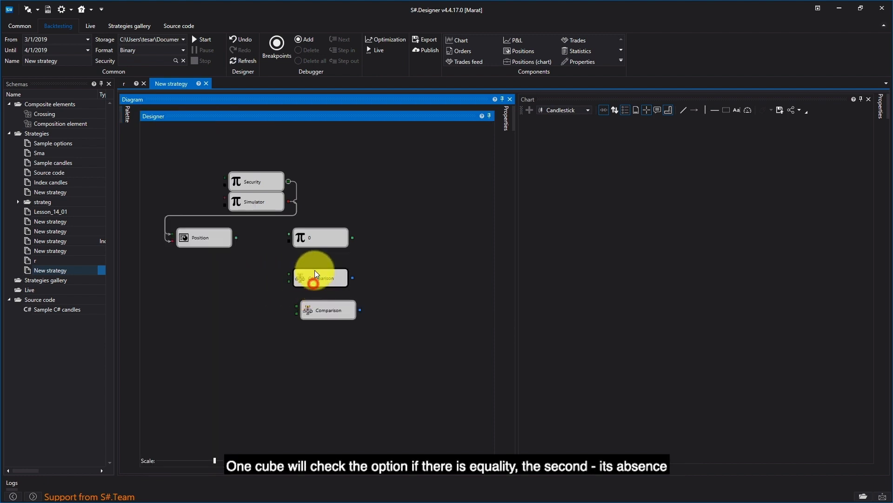
{"action": "left_click_drag", "start_coordinate": [315, 303], "coordinate": [312, 286]}
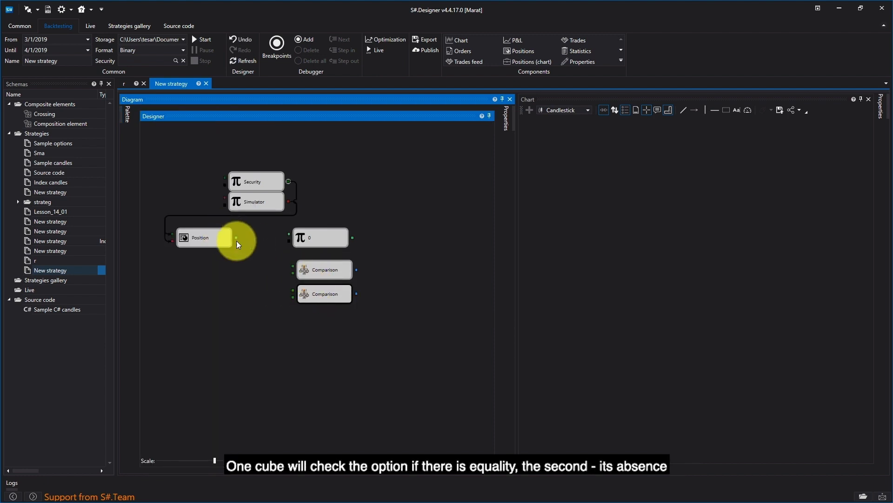
Connect the Position output and the 0 variable output to the inputs of both Comparison blocks.
{"action": "mouse_move", "coordinate": [236, 237]}
{"action": "left_mouse_down"}
{"action": "mouse_move", "coordinate": [271, 265]}
{"action": "mouse_move", "coordinate": [291, 266]}
{"action": "left_mouse_up"}
{"action": "left_click_drag", "start_coordinate": [353, 237], "coordinate": [297, 275]}
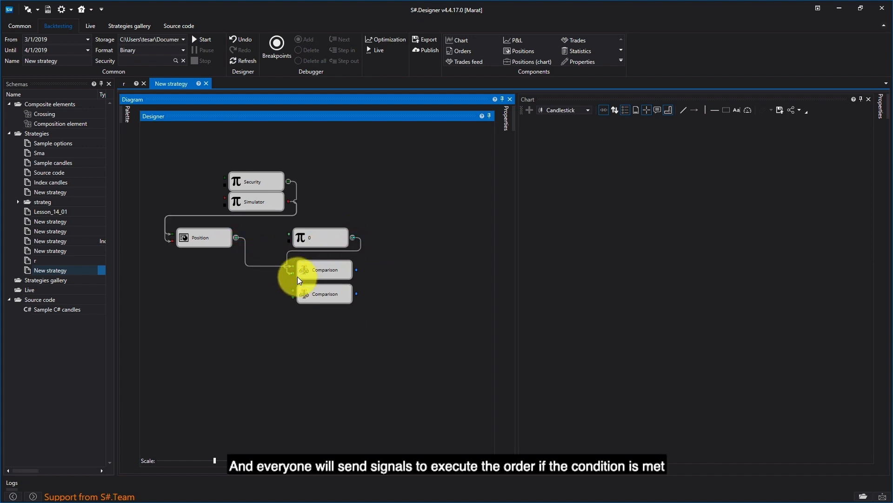
{"action": "left_click_drag", "start_coordinate": [237, 237], "coordinate": [293, 290]}
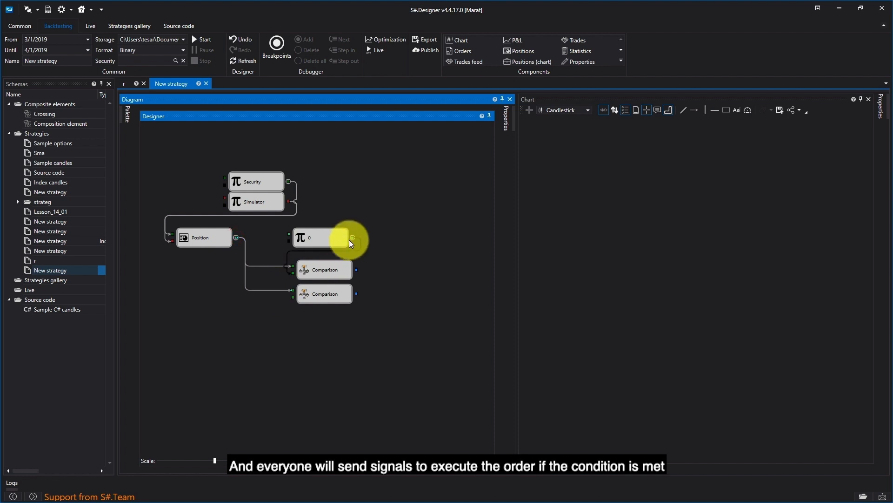
{"action": "left_click_drag", "start_coordinate": [352, 238], "coordinate": [293, 297]}
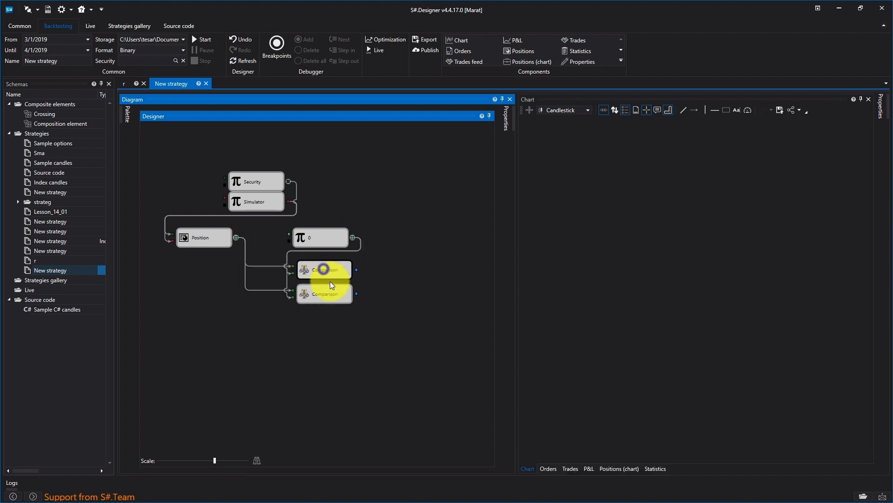
Set the first Comparison block's operator to != (not equal).
{"action": "right_click", "coordinate": [325, 270]}
{"action": "left_click", "coordinate": [357, 354]}
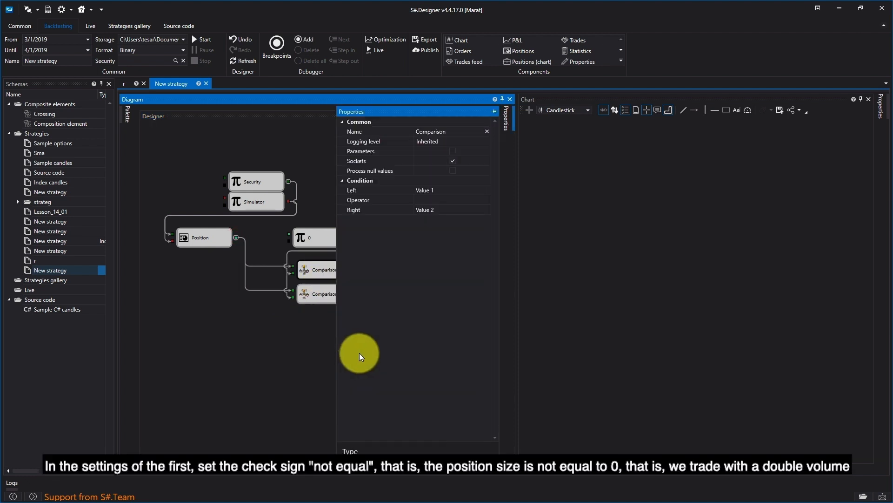
{"action": "left_click", "coordinate": [451, 201]}
{"action": "left_click", "coordinate": [454, 199]}
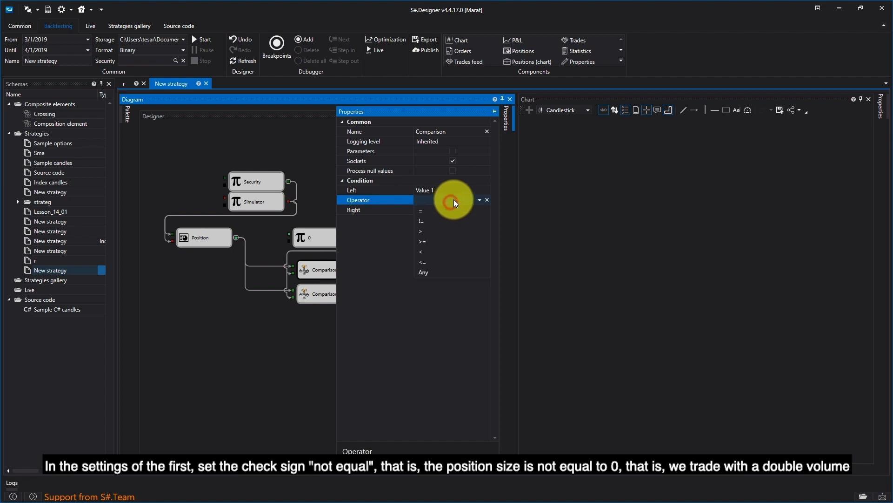
{"action": "left_click", "coordinate": [445, 223]}
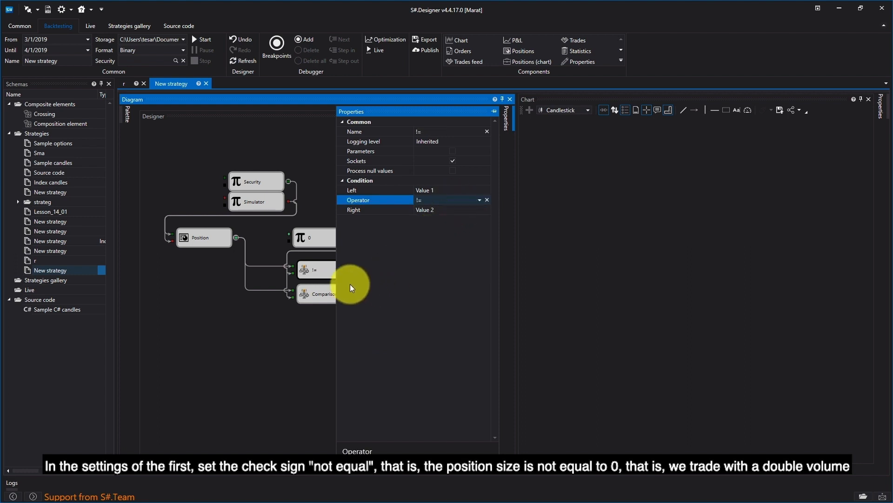
Set the second Comparison block's operator to = (equal).
{"action": "left_click", "coordinate": [329, 289]}
{"action": "right_click", "coordinate": [330, 289]}
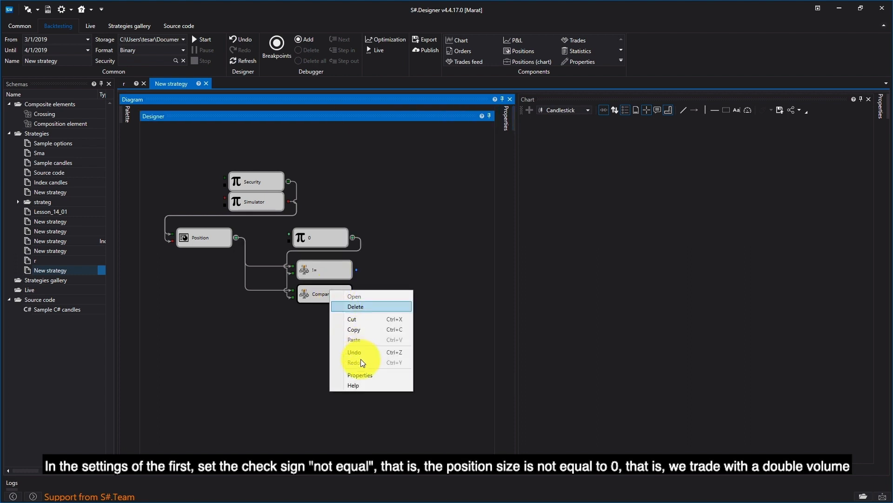
{"action": "left_click", "coordinate": [362, 375]}
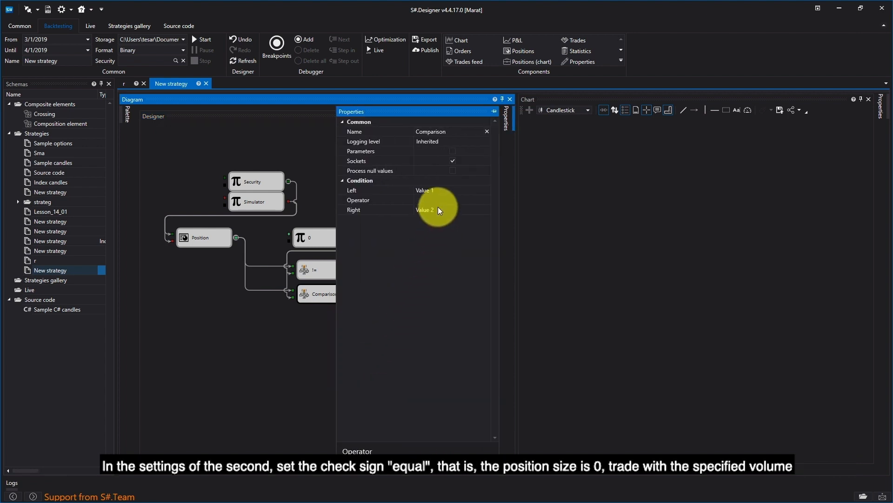
{"action": "left_click", "coordinate": [442, 198]}
{"action": "left_click", "coordinate": [437, 212]}
{"action": "left_click", "coordinate": [291, 326]}
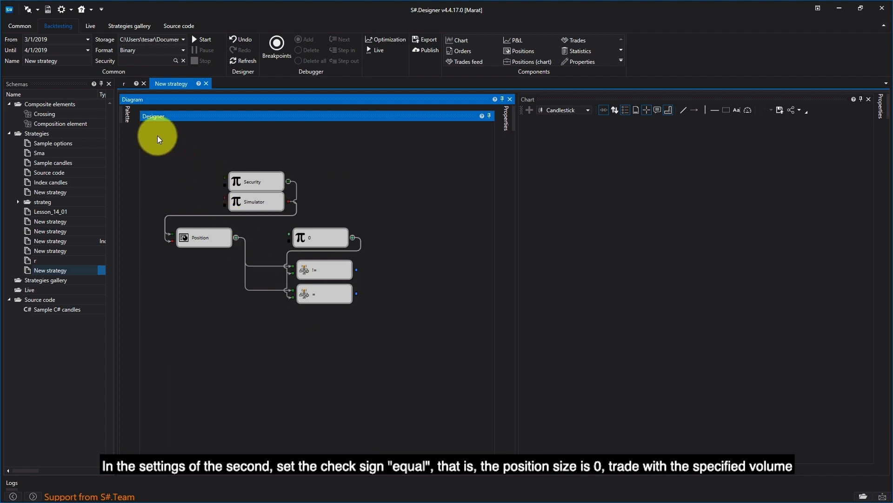
Add a Numeric value Variable block with value 1 and trigger it from the equal Comparison output.
{"action": "mouse_move", "coordinate": [124, 118]}
{"action": "left_click_drag", "start_coordinate": [176, 221], "coordinate": [290, 317]}
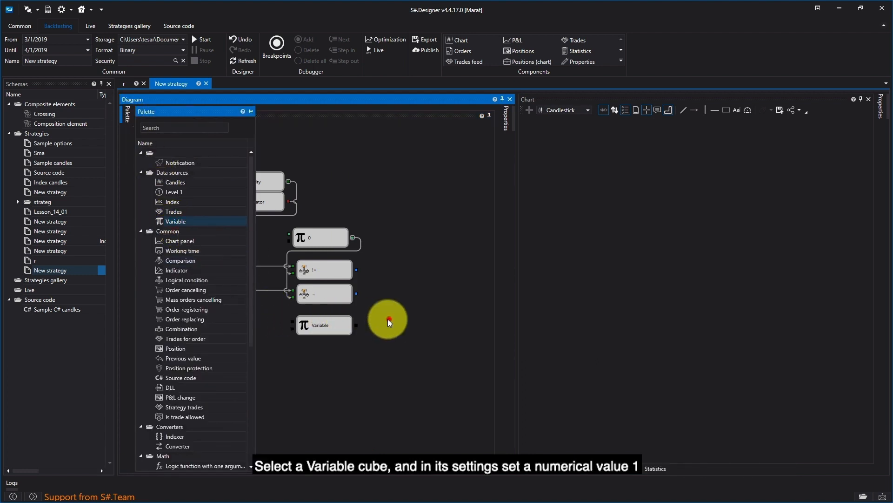
{"action": "right_click", "coordinate": [332, 328]}
{"action": "left_click", "coordinate": [355, 414]}
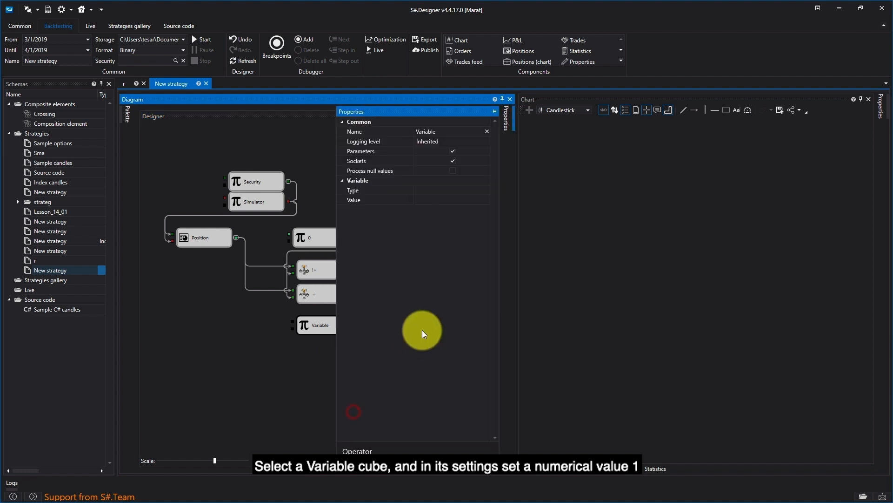
{"action": "left_click", "coordinate": [462, 190]}
{"action": "left_click", "coordinate": [487, 190]}
{"action": "left_click", "coordinate": [460, 301]}
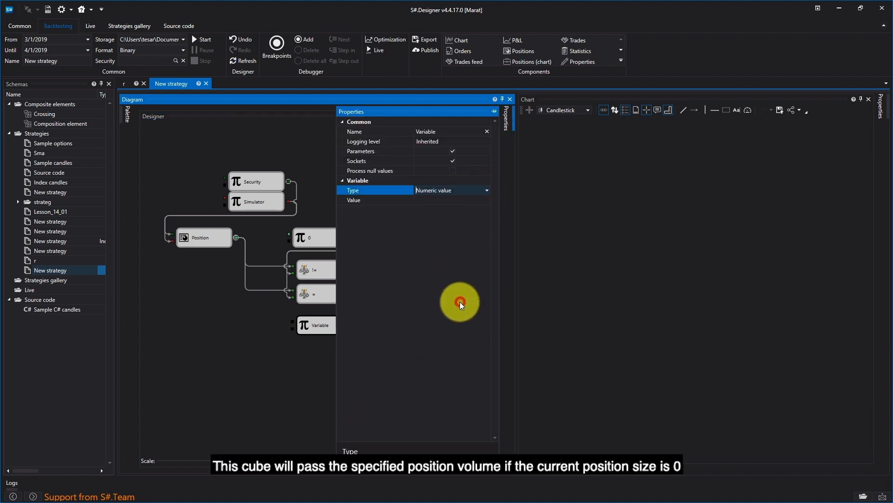
{"action": "left_click", "coordinate": [482, 200]}
{"action": "type", "text": "1"}
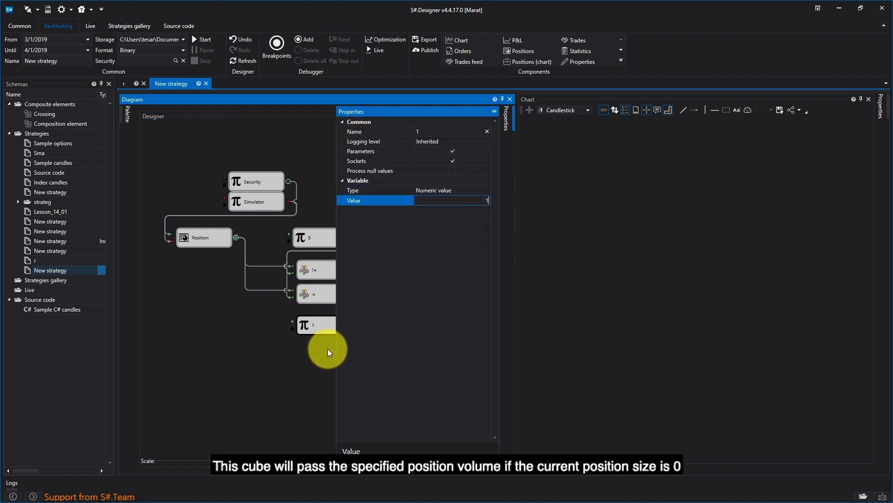
{"action": "left_click", "coordinate": [300, 376]}
{"action": "left_click_drag", "start_coordinate": [356, 293], "coordinate": [292, 325]}
{"action": "left_click", "coordinate": [307, 319]}
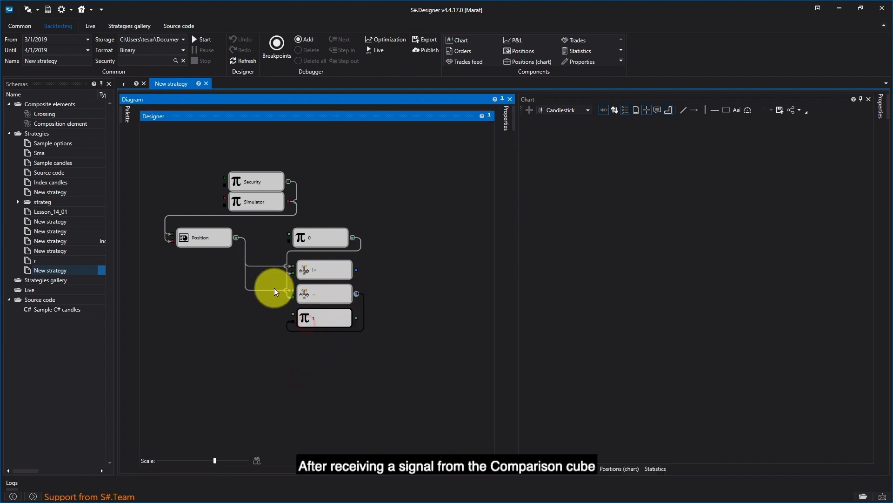
Add another Variable block fed by the Position output and triggered by the not-equal Comparison output.
{"action": "left_click", "coordinate": [119, 117]}
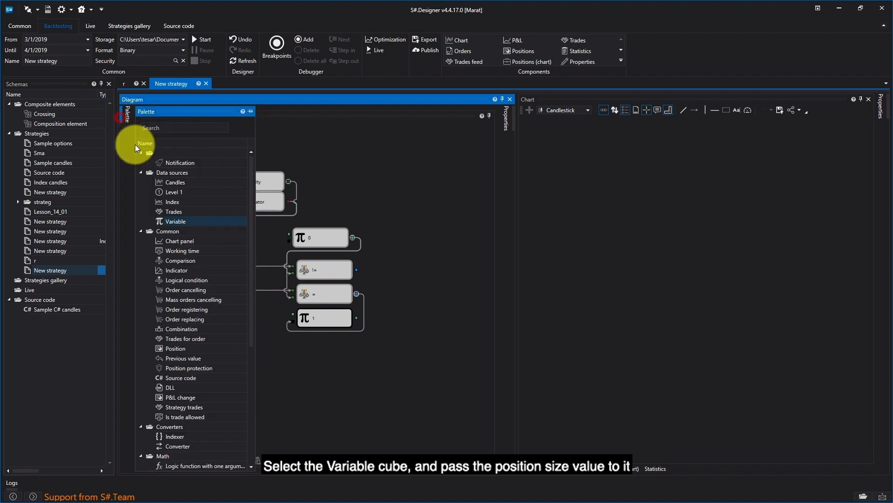
{"action": "left_click_drag", "start_coordinate": [186, 225], "coordinate": [206, 268]}
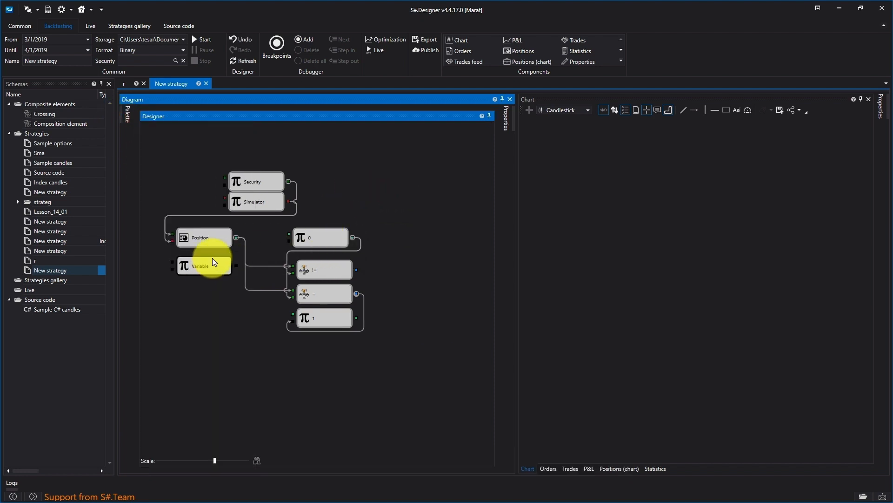
{"action": "left_click_drag", "start_coordinate": [236, 238], "coordinate": [208, 259]}
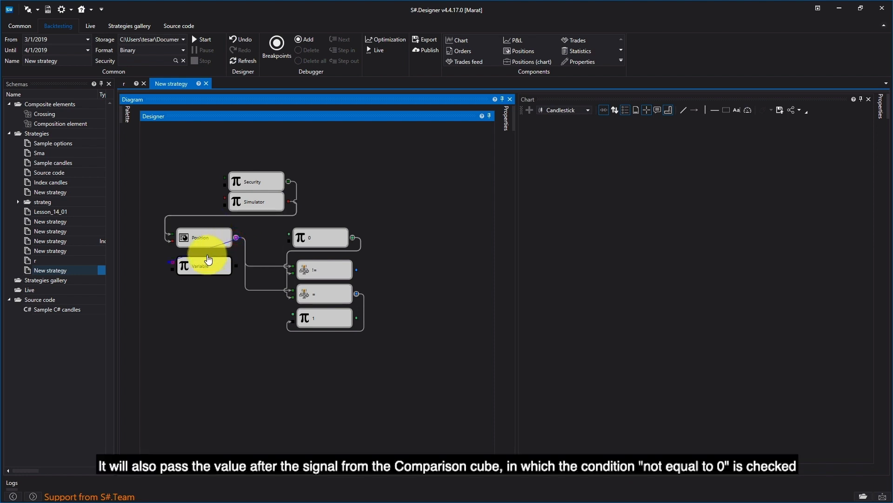
{"action": "left_click_drag", "start_coordinate": [208, 260], "coordinate": [176, 261]}
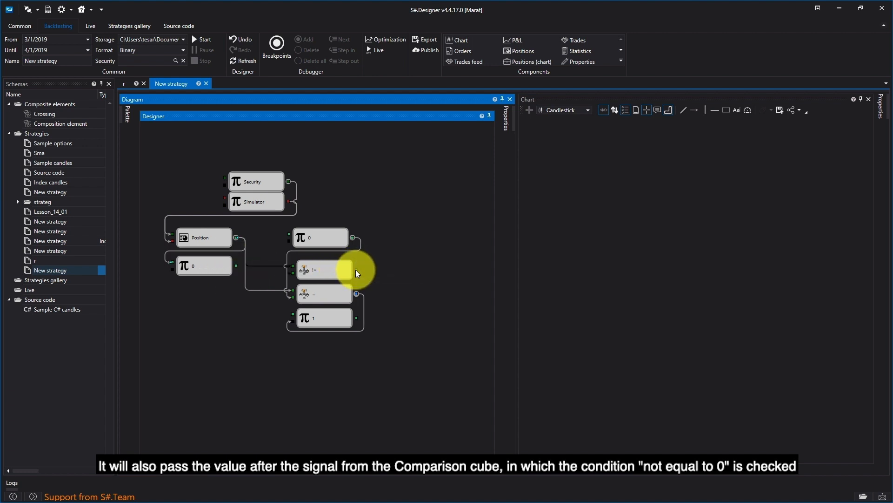
{"action": "left_click_drag", "start_coordinate": [356, 270], "coordinate": [184, 265]}
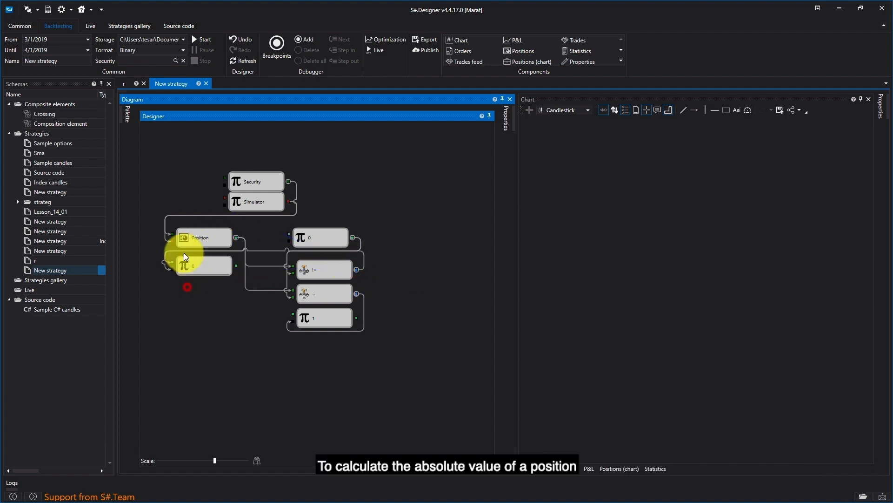
Add a single-argument Formula block set to abs(a) and feed it the position-size variable's output.
{"action": "left_click", "coordinate": [127, 115]}
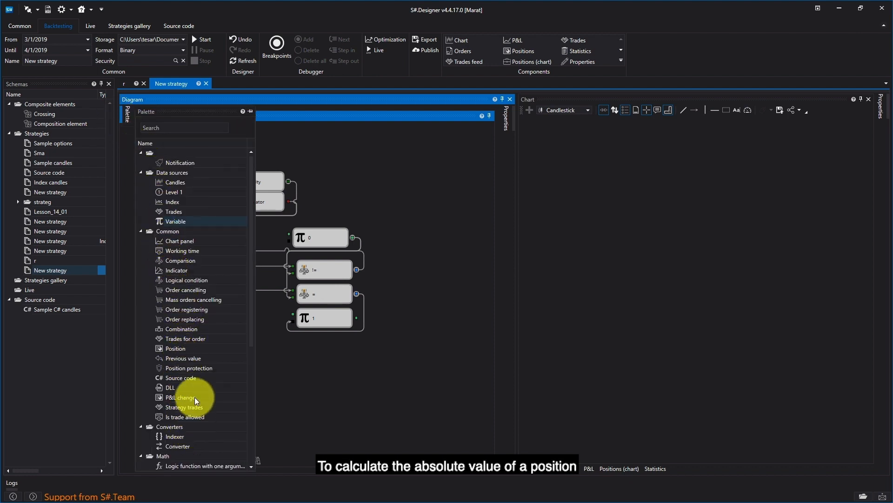
{"action": "scroll", "coordinate": [207, 385], "scroll_direction": "down", "scroll_amount": 2}
{"action": "left_click_drag", "start_coordinate": [180, 418], "coordinate": [195, 294]}
{"action": "right_click", "coordinate": [194, 293]}
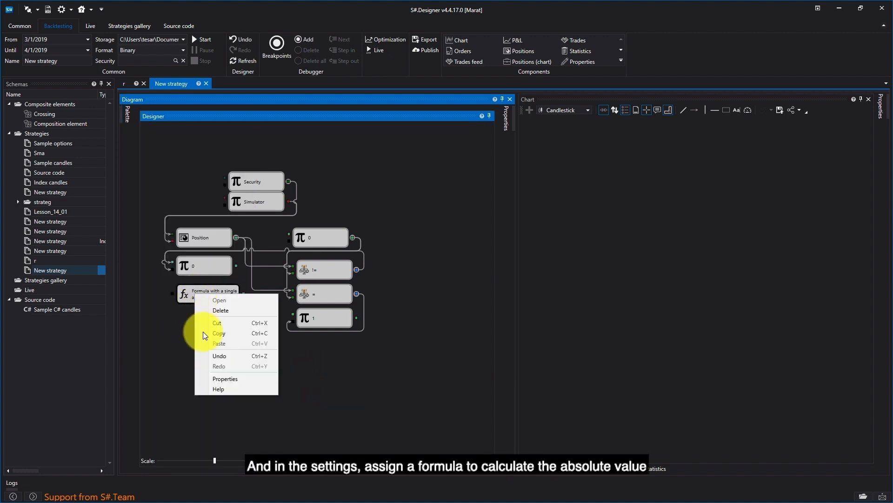
{"action": "left_click", "coordinate": [219, 377]}
{"action": "left_click", "coordinate": [479, 189]}
{"action": "left_click", "coordinate": [487, 191]}
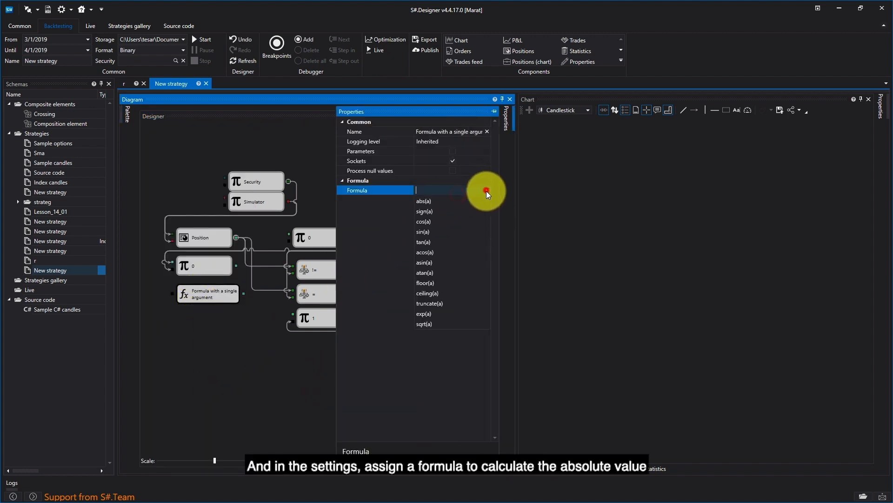
{"action": "left_click", "coordinate": [470, 200]}
{"action": "left_click_drag", "start_coordinate": [236, 266], "coordinate": [190, 296]}
Add a single-argument Formula block with formula 2*x and feed it the abs(a) block's output.
{"action": "left_click", "coordinate": [125, 115]}
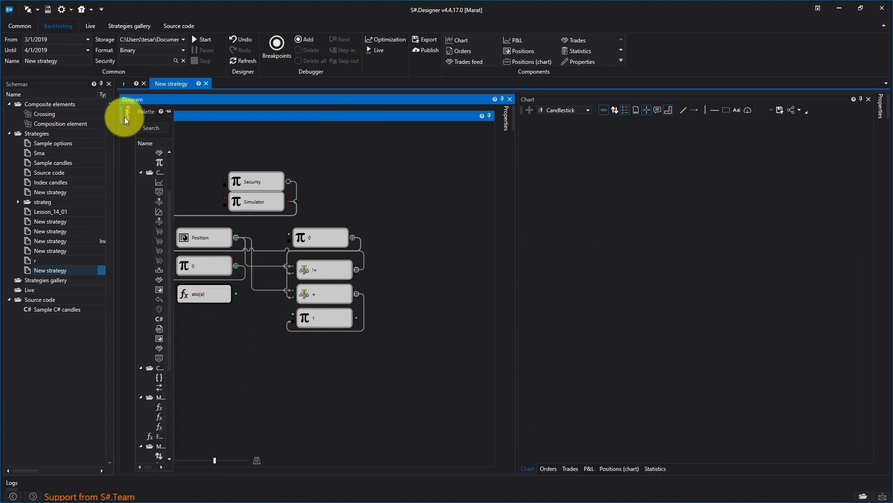
{"action": "left_click_drag", "start_coordinate": [184, 436], "coordinate": [201, 323]}
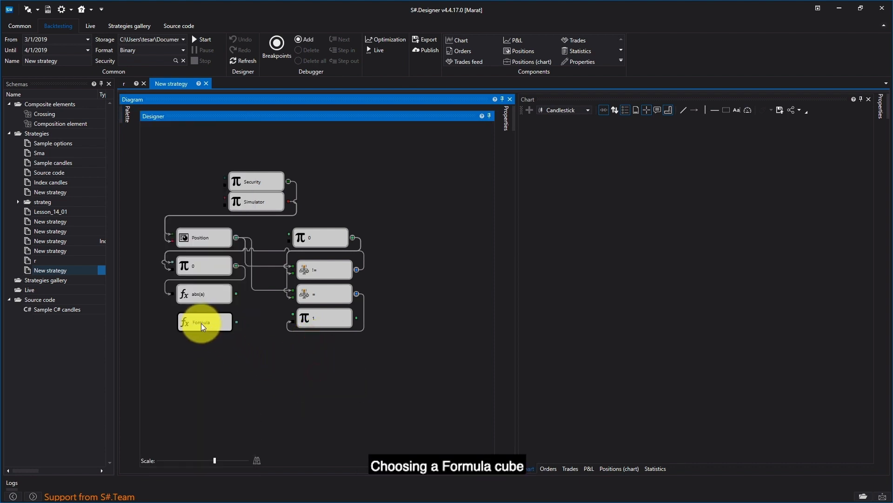
{"action": "right_click", "coordinate": [202, 324]}
{"action": "left_click", "coordinate": [233, 409]}
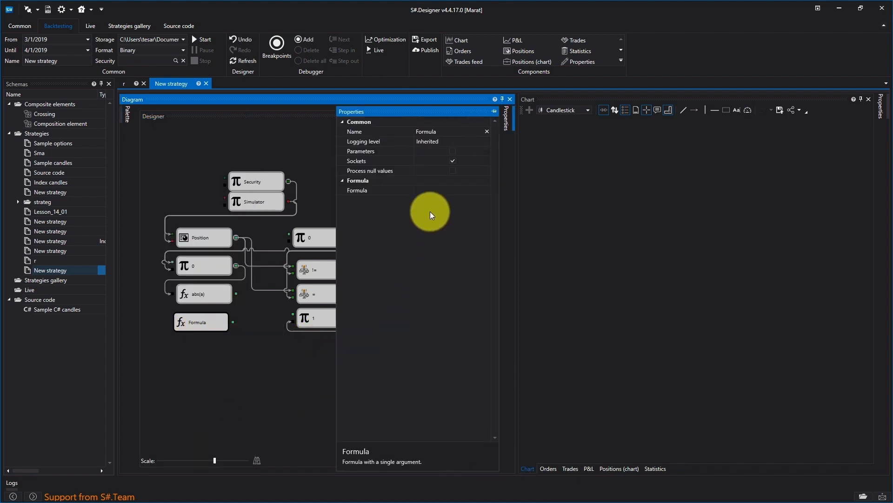
{"action": "left_click", "coordinate": [428, 188]}
{"action": "type", "text": "2"}
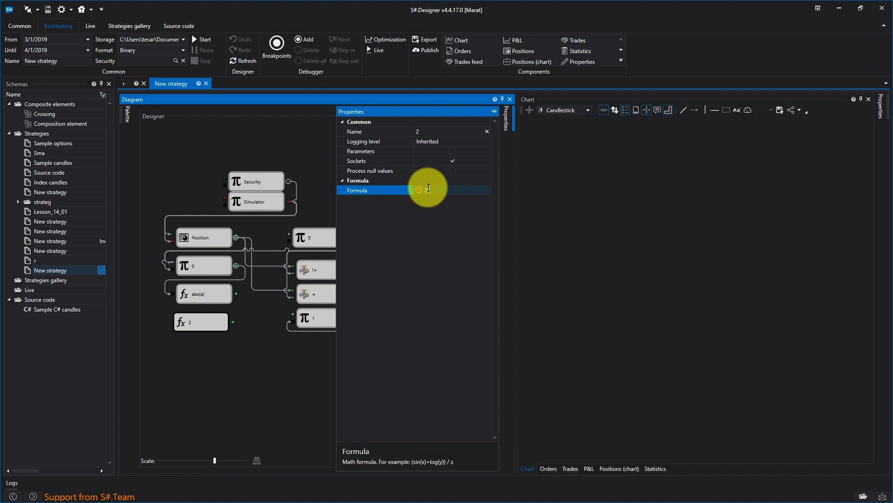
{"action": "type", "text": "*x"}
{"action": "left_click", "coordinate": [252, 372]}
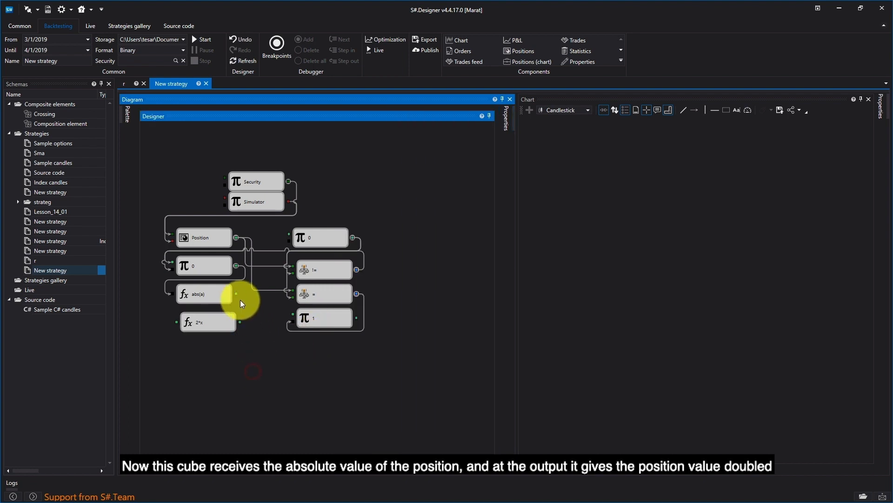
{"action": "left_click_drag", "start_coordinate": [235, 294], "coordinate": [194, 320]}
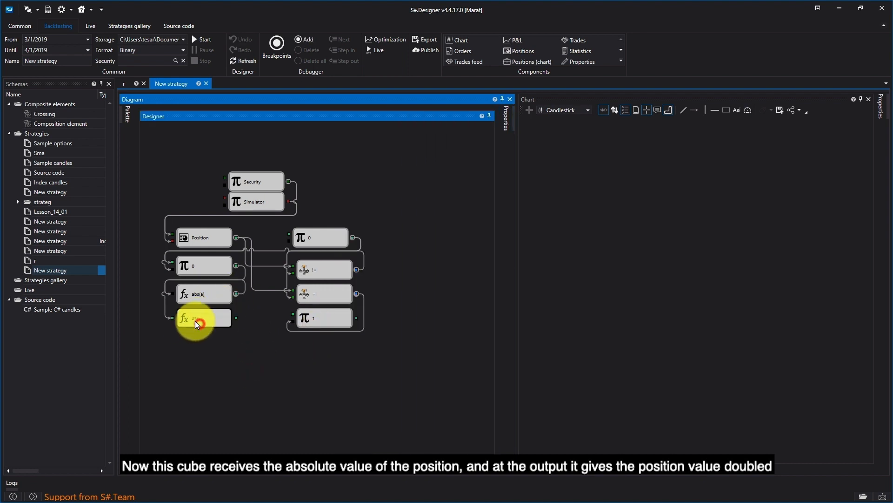
Add an Order registering block to the diagram.
{"action": "left_click", "coordinate": [127, 113]}
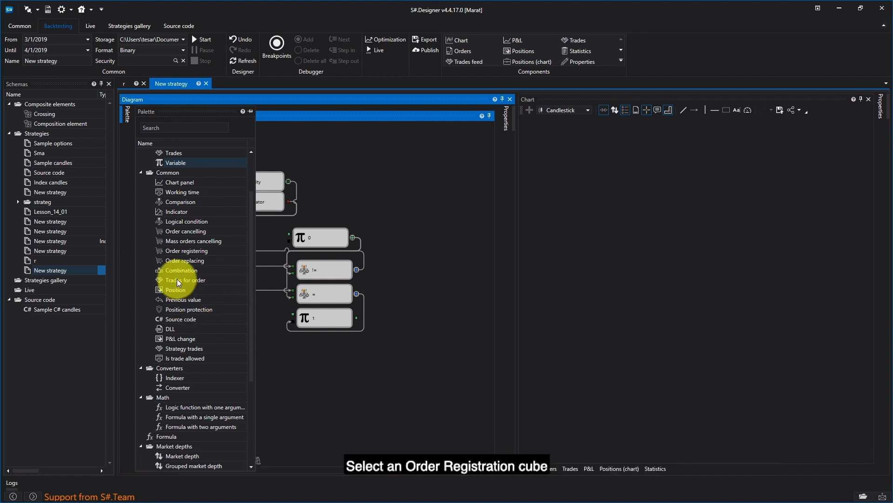
{"action": "left_click_drag", "start_coordinate": [175, 250], "coordinate": [435, 303]}
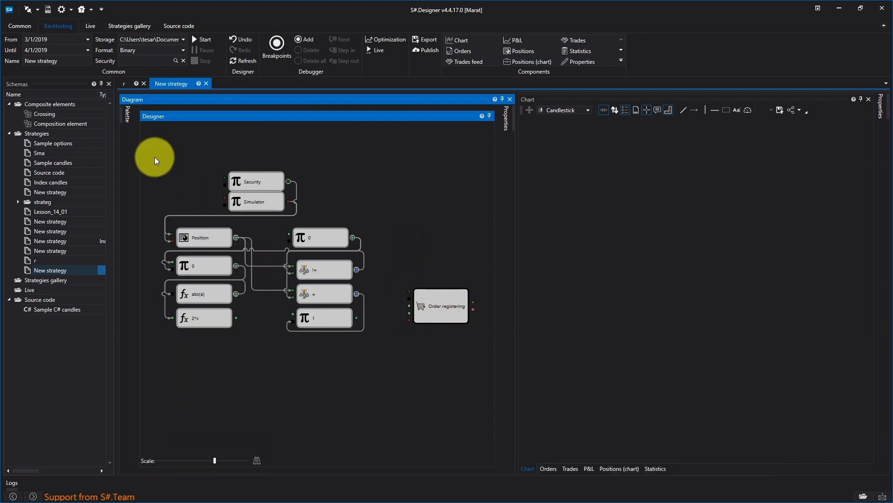
Add a Variable block fed by the 2*x formula and the value-1 variable, and wire it to the order's volume input.
{"action": "left_click", "coordinate": [124, 115]}
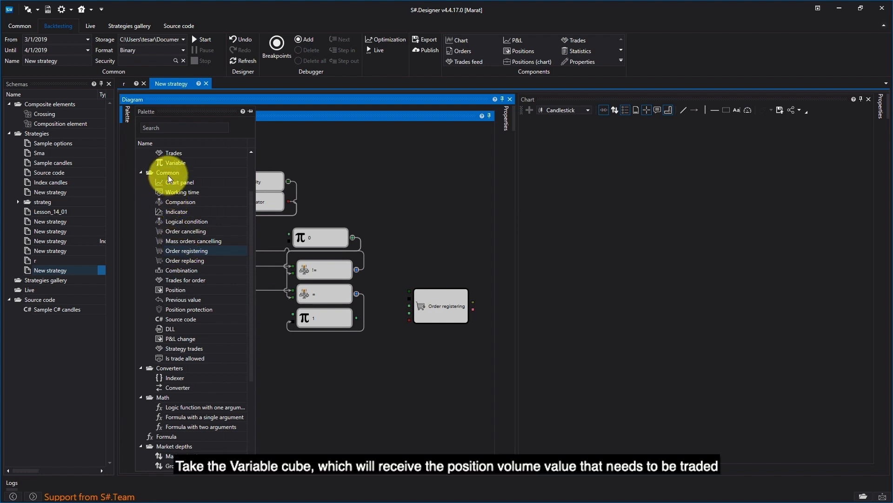
{"action": "left_click", "coordinate": [169, 163]}
{"action": "left_click_drag", "start_coordinate": [169, 162], "coordinate": [260, 356]}
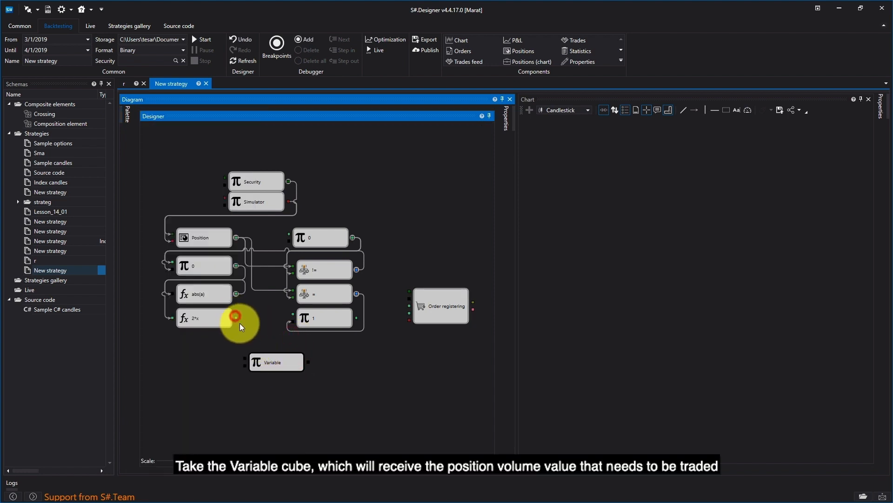
{"action": "left_click_drag", "start_coordinate": [236, 317], "coordinate": [244, 358]}
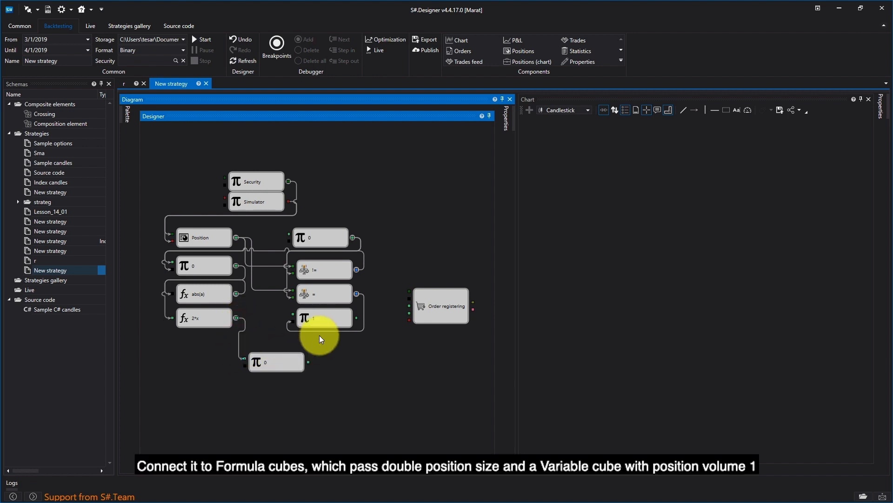
{"action": "left_click_drag", "start_coordinate": [356, 317], "coordinate": [259, 358]}
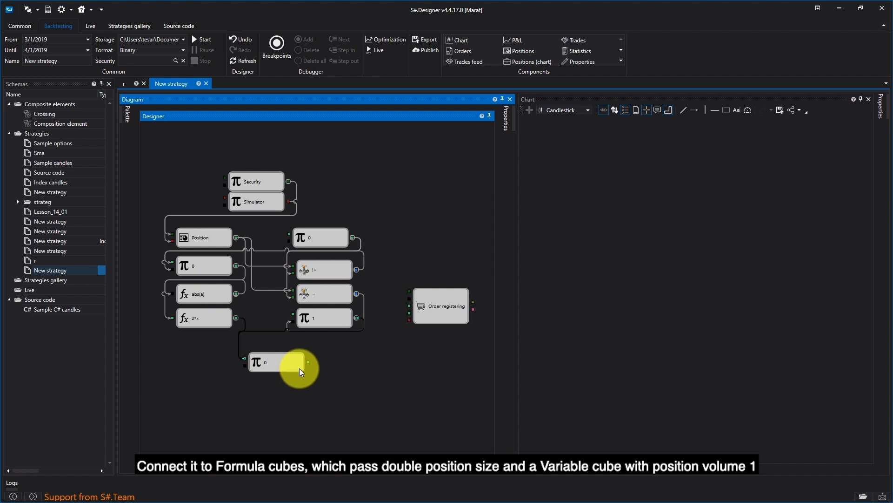
{"action": "left_click_drag", "start_coordinate": [308, 362], "coordinate": [400, 325]}
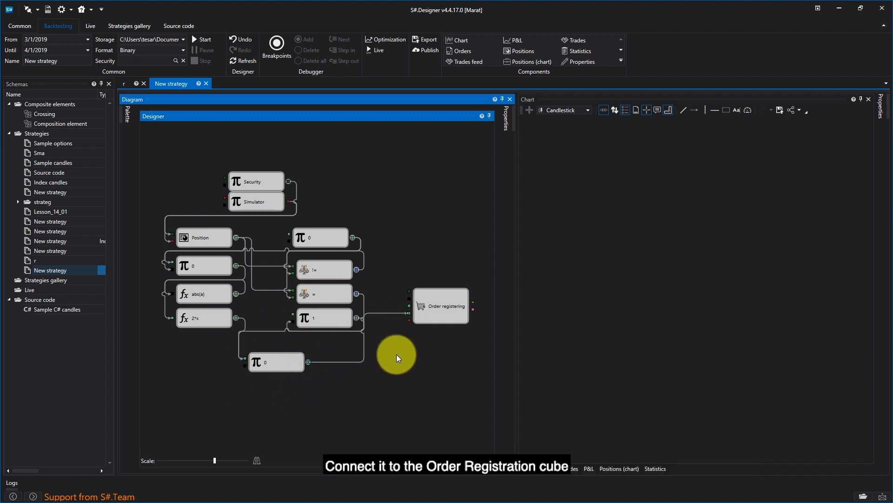
{"action": "left_click_drag", "start_coordinate": [272, 365], "coordinate": [278, 381]}
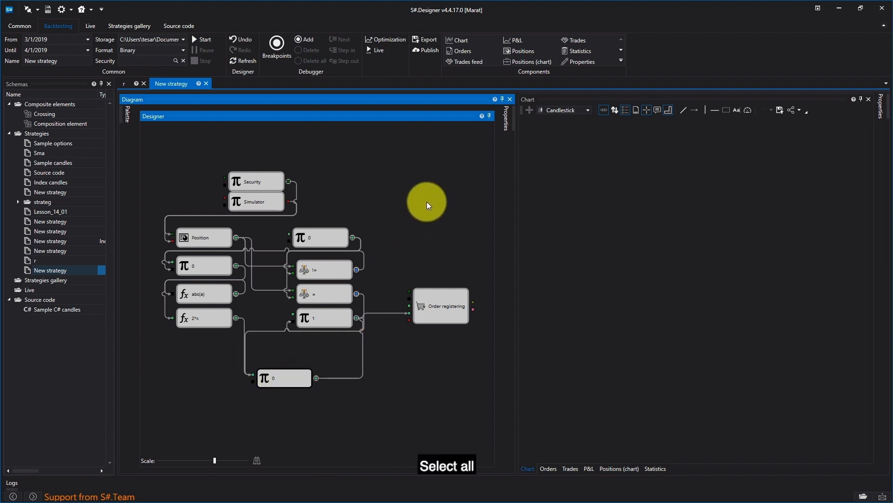
Rearrange the diagram, moving the volume variable and the Order registering block lower.
{"action": "left_click_drag", "start_coordinate": [423, 270], "coordinate": [159, 424]}
{"action": "left_click_drag", "start_coordinate": [241, 197], "coordinate": [235, 246]}
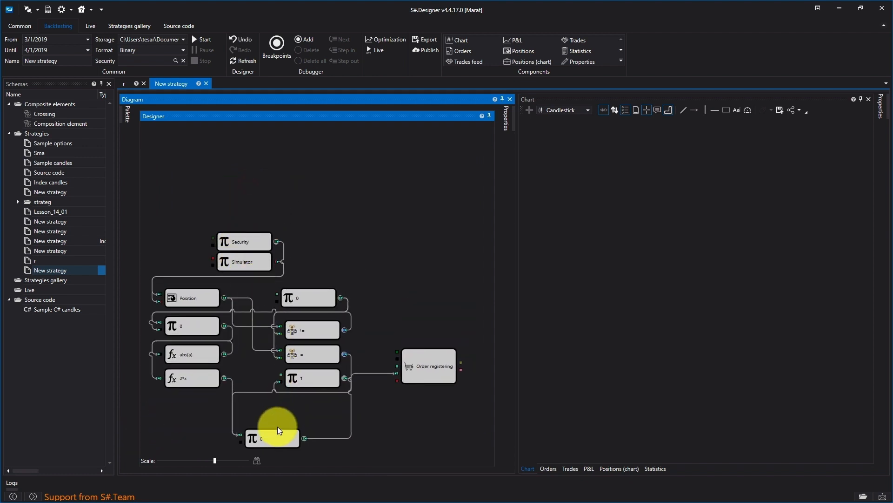
{"action": "mouse_move", "coordinate": [274, 436]}
{"action": "left_mouse_down"}
{"action": "mouse_move", "coordinate": [248, 429]}
{"action": "mouse_move", "coordinate": [277, 442]}
{"action": "mouse_move", "coordinate": [267, 439]}
{"action": "left_mouse_up"}
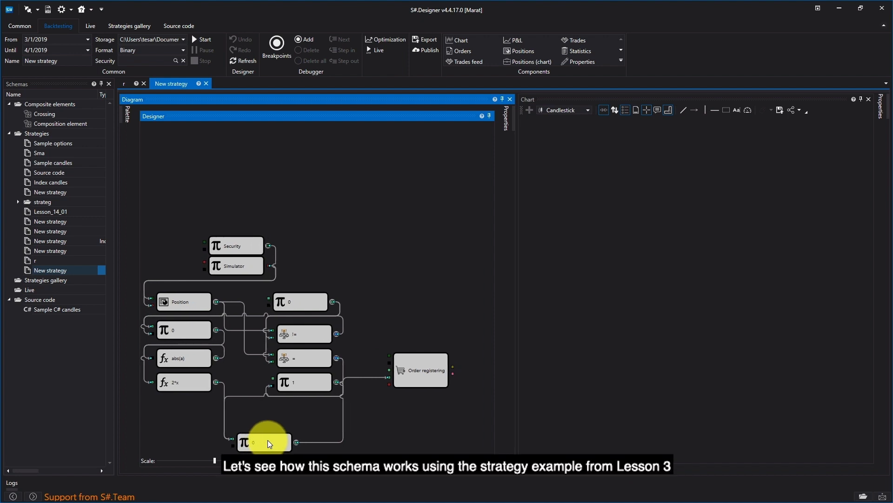
{"action": "left_click", "coordinate": [391, 425]}
{"action": "left_click_drag", "start_coordinate": [268, 443], "coordinate": [216, 422]}
{"action": "left_click_drag", "start_coordinate": [404, 372], "coordinate": [413, 414]}
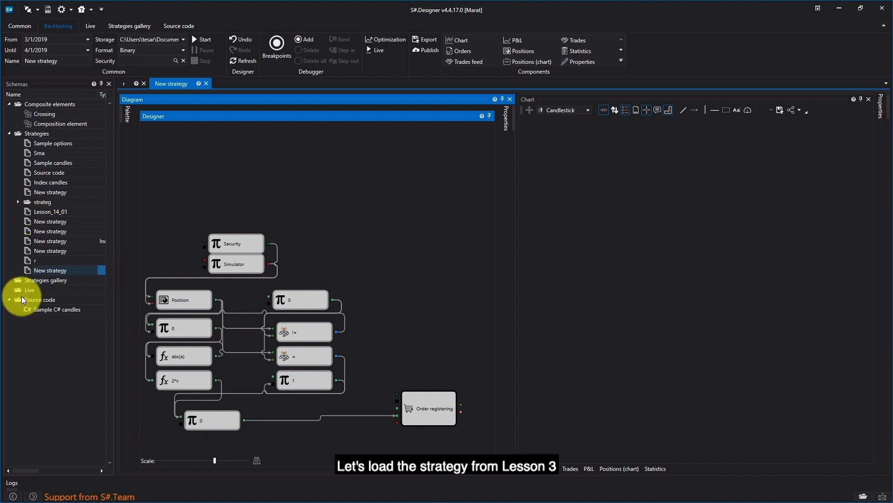
Open the Lesson_03_08 strategy from the strateg folder and copy all of its blocks.
{"action": "left_click", "coordinate": [18, 281]}
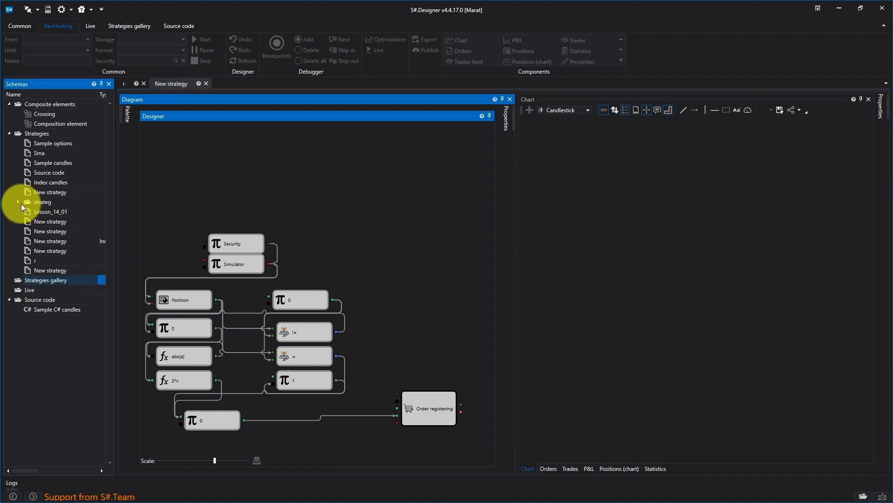
{"action": "left_click", "coordinate": [18, 202]}
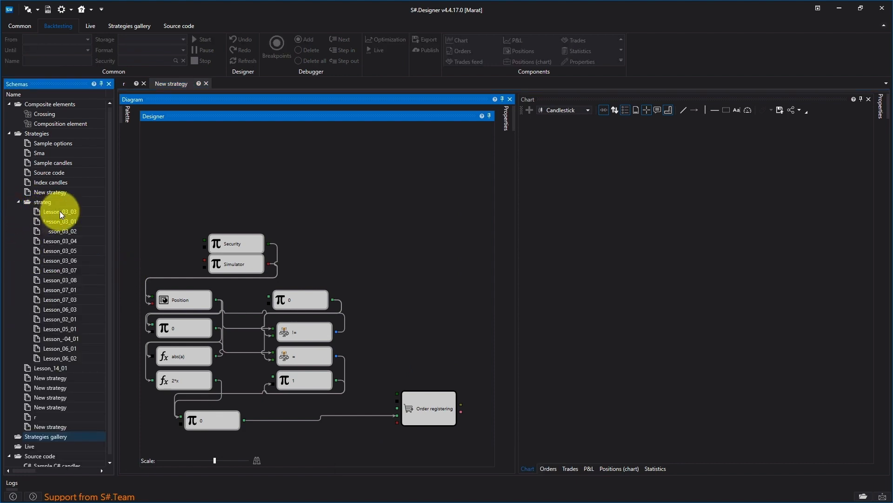
{"action": "double_click", "coordinate": [65, 282]}
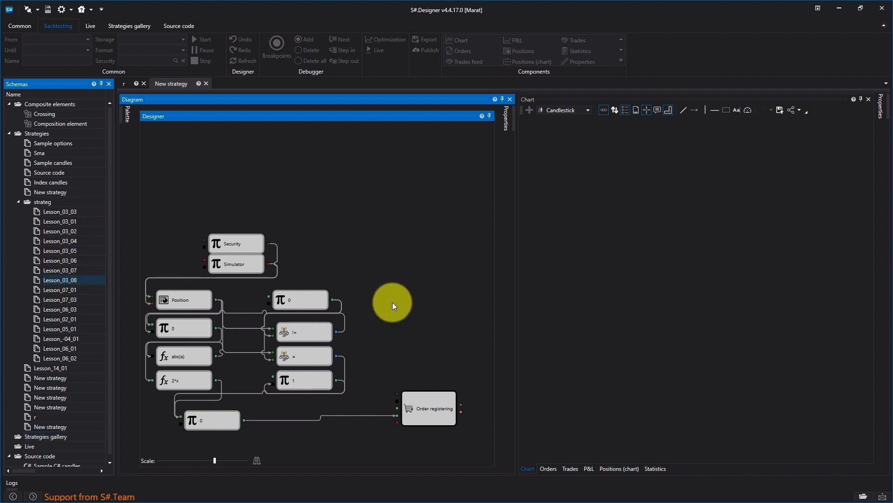
{"action": "left_click_drag", "start_coordinate": [147, 132], "coordinate": [490, 441]}
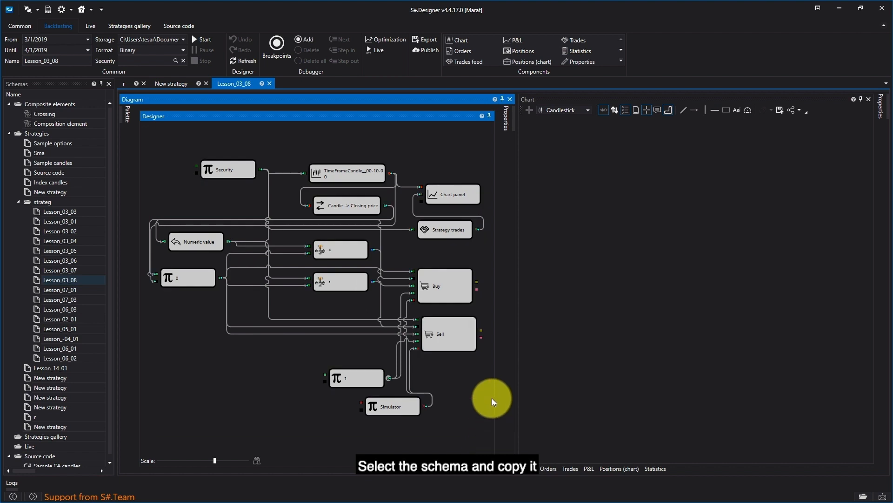
{"action": "right_click", "coordinate": [452, 292]}
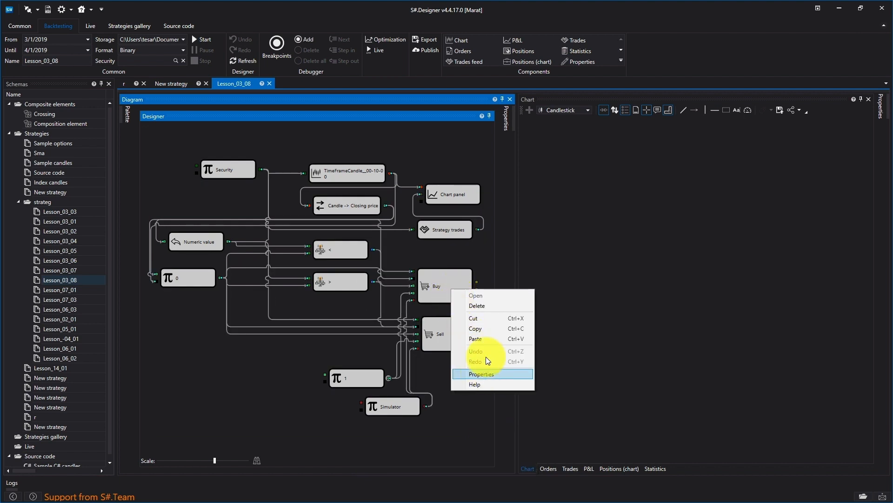
{"action": "left_click", "coordinate": [485, 328]}
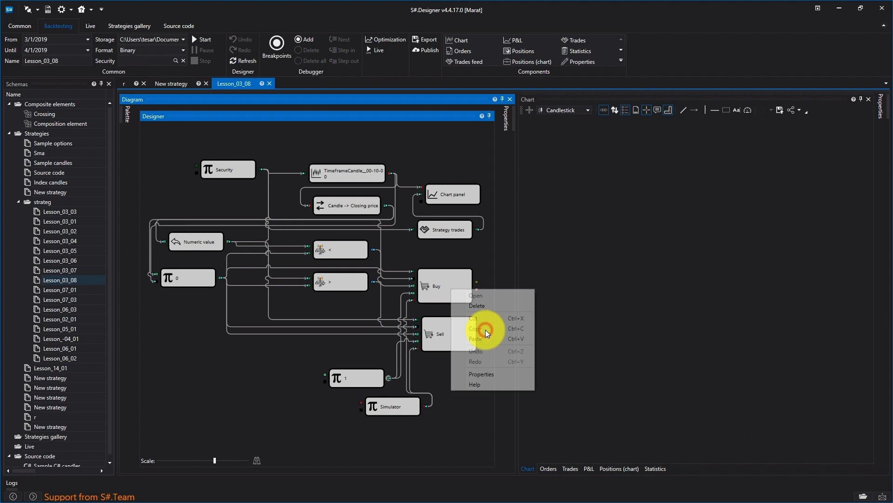
Close the Lesson_03_08 tab and paste the copied blocks into the New strategy diagram above the existing blocks.
{"action": "left_click", "coordinate": [269, 82]}
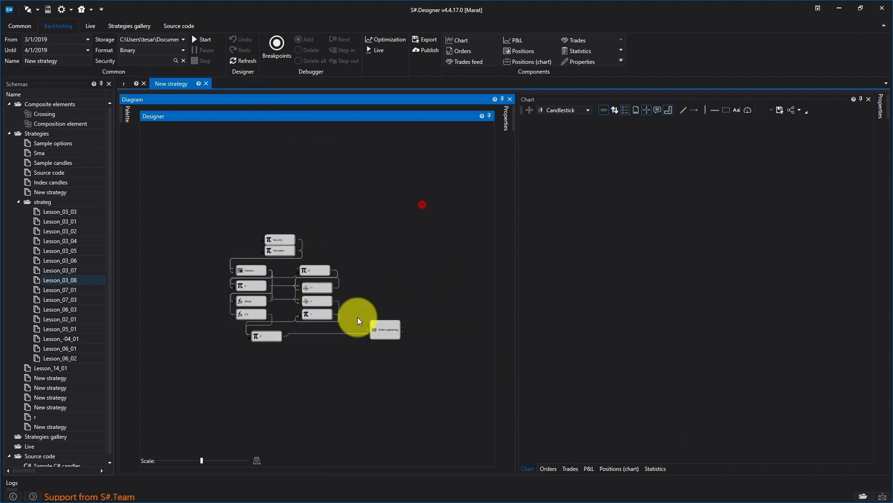
{"action": "left_click_drag", "start_coordinate": [422, 204], "coordinate": [208, 390]}
{"action": "left_click_drag", "start_coordinate": [266, 337], "coordinate": [212, 421]}
{"action": "right_click", "coordinate": [386, 158]}
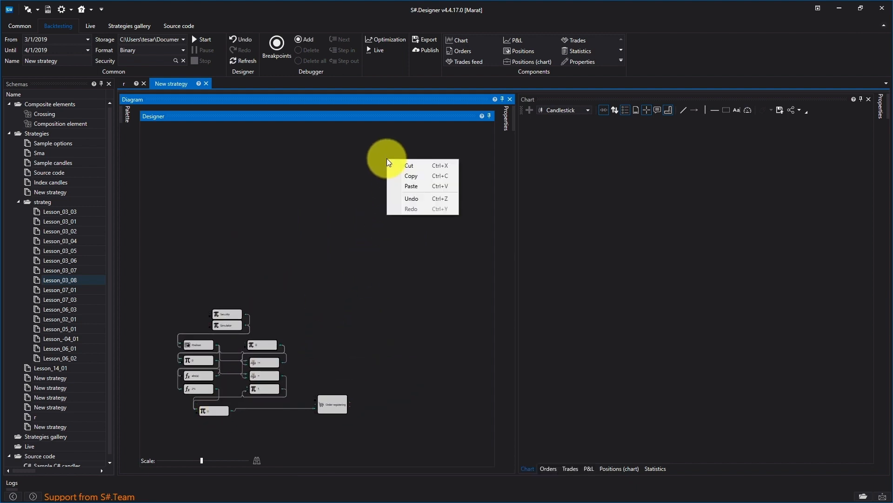
{"action": "left_click", "coordinate": [411, 185]}
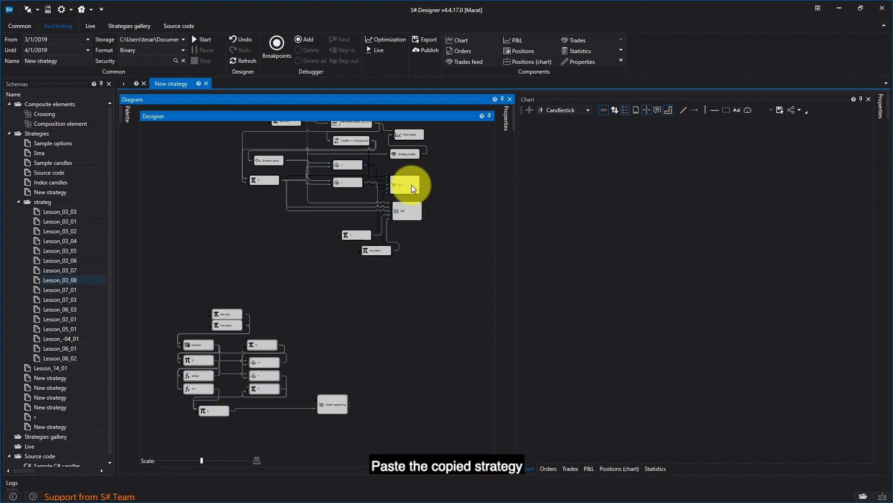
{"action": "left_click_drag", "start_coordinate": [409, 195], "coordinate": [386, 295]}
{"action": "left_click_drag", "start_coordinate": [201, 460], "coordinate": [205, 460]}
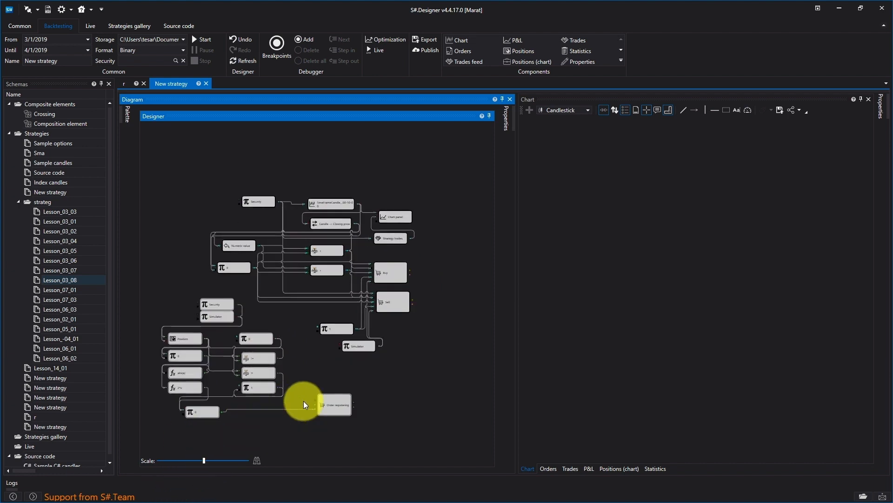
Delete the duplicate Security and Simulator blocks, the Order registering block, and the pasted value-1 variable.
{"action": "scroll", "coordinate": [302, 398], "scroll_direction": "down", "scroll_amount": 2}
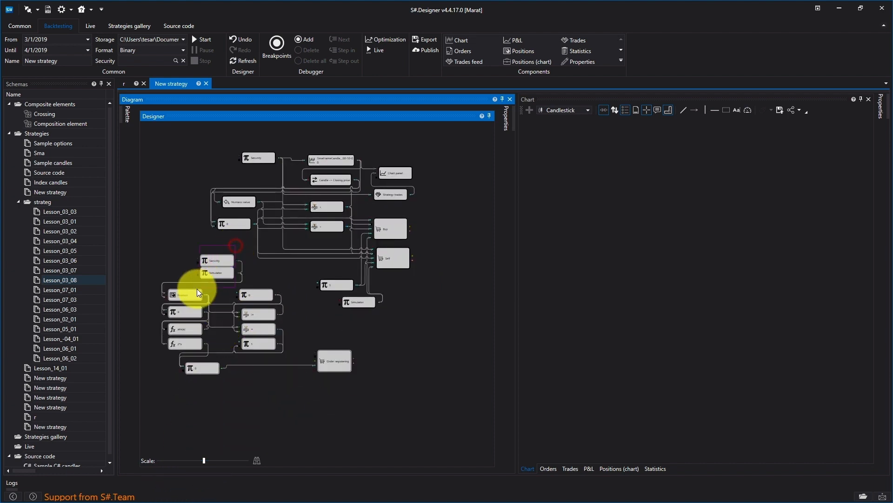
{"action": "left_click_drag", "start_coordinate": [196, 289], "coordinate": [196, 280]}
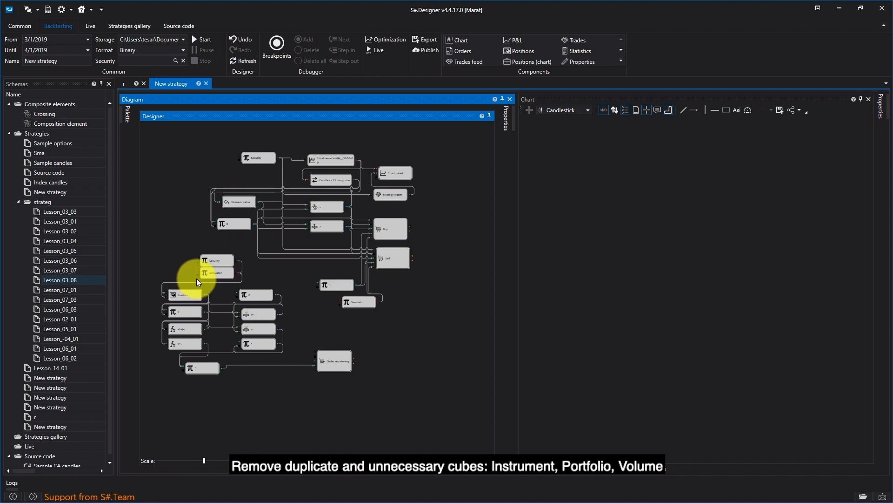
{"action": "left_click", "coordinate": [213, 261]}
{"action": "key", "text": "Delete"}
{"action": "left_click", "coordinate": [218, 272]}
{"action": "key", "text": "Delete"}
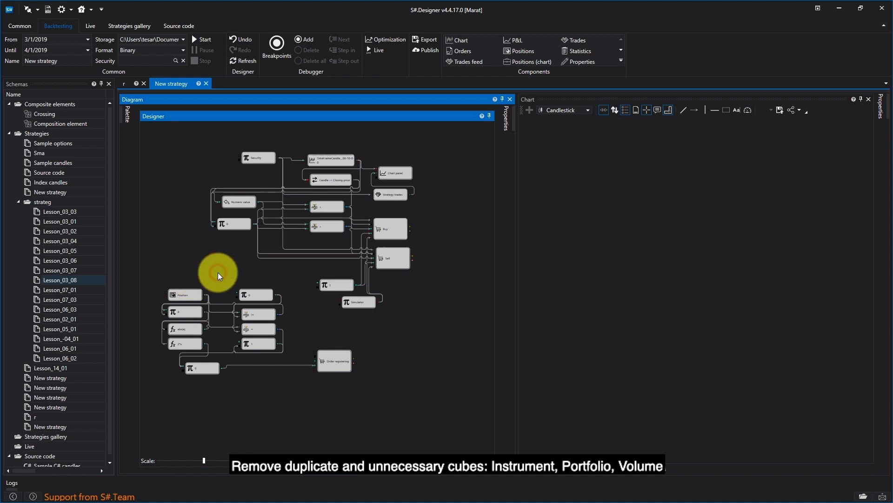
{"action": "left_click", "coordinate": [334, 361]}
{"action": "key", "text": "Delete"}
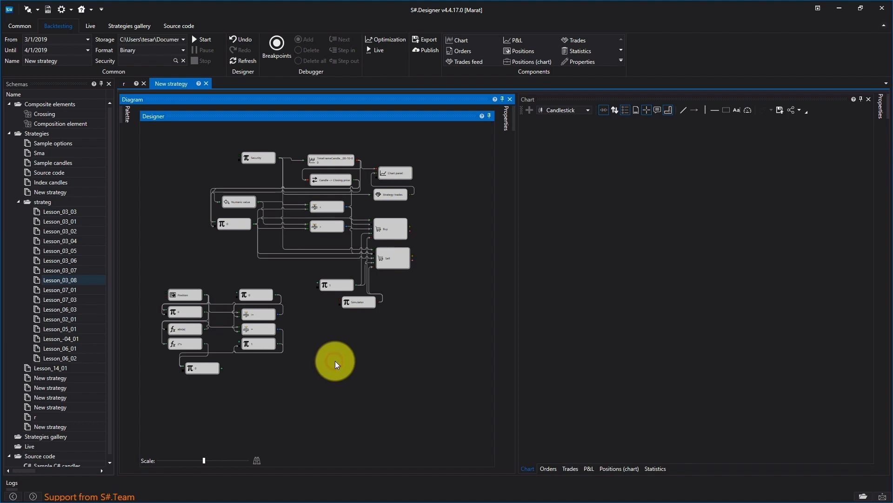
{"action": "left_click", "coordinate": [331, 286]}
{"action": "key", "text": "Delete"}
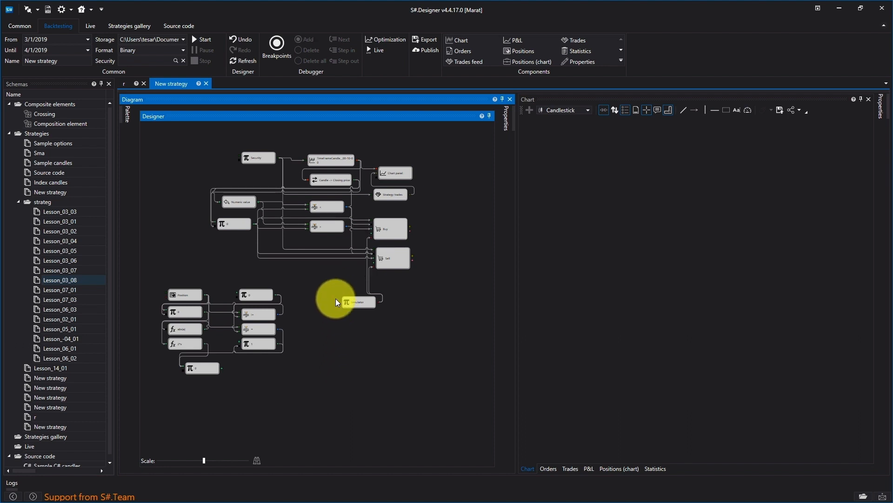
Connect the pasted Simulator and Security blocks to the Position block's inputs.
{"action": "left_click_drag", "start_coordinate": [339, 300], "coordinate": [166, 300]}
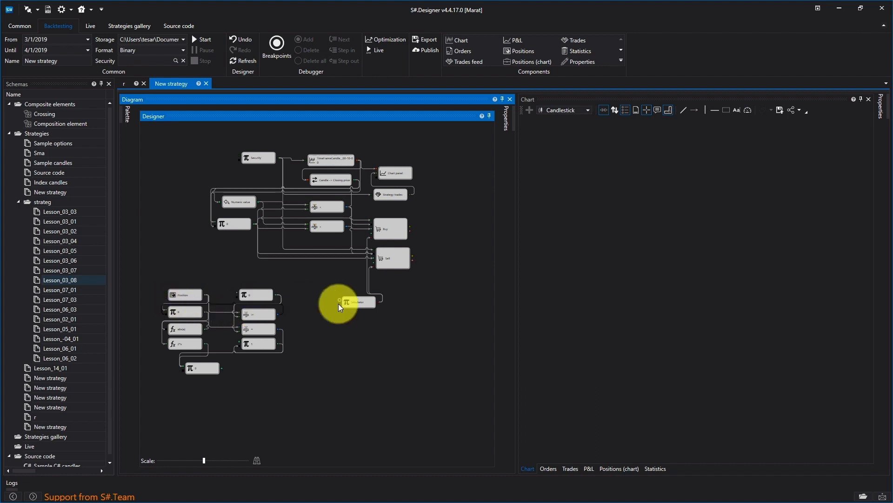
{"action": "left_click_drag", "start_coordinate": [378, 303], "coordinate": [174, 299]}
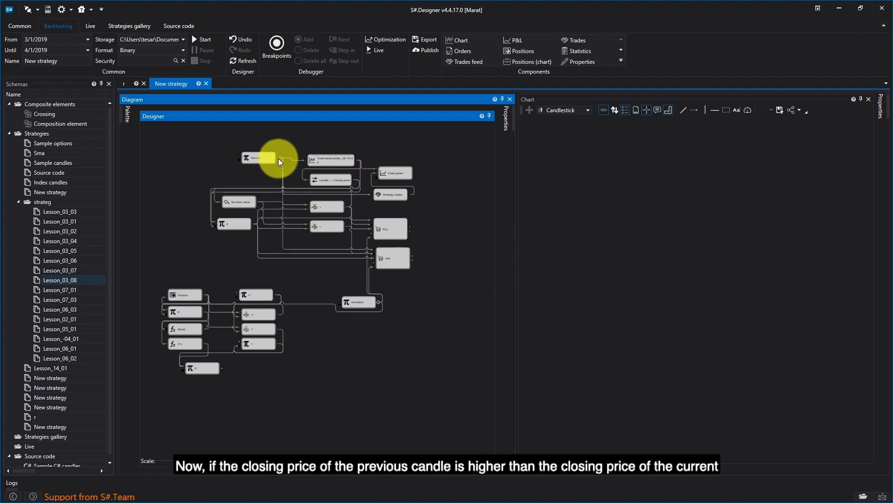
{"action": "left_click_drag", "start_coordinate": [277, 159], "coordinate": [175, 275]}
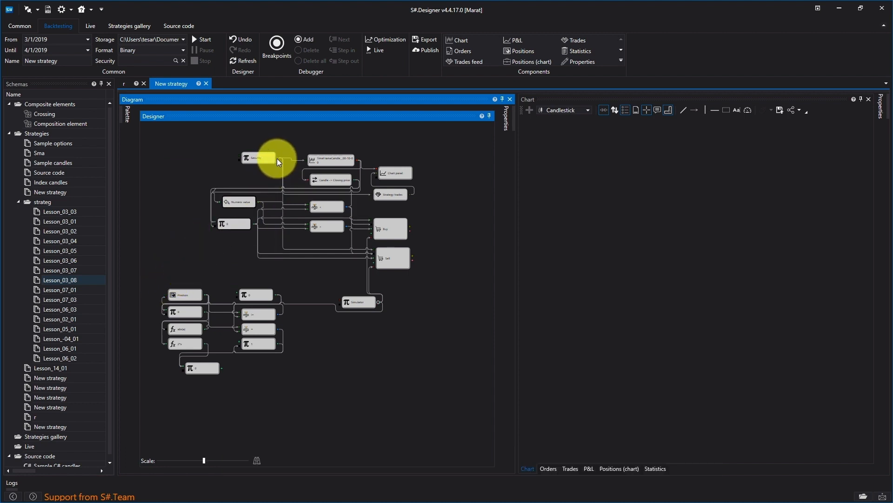
Connect the Security block to the Position block and rearrange the lower blocks into a tidier layout.
{"action": "left_click_drag", "start_coordinate": [278, 161], "coordinate": [166, 294]}
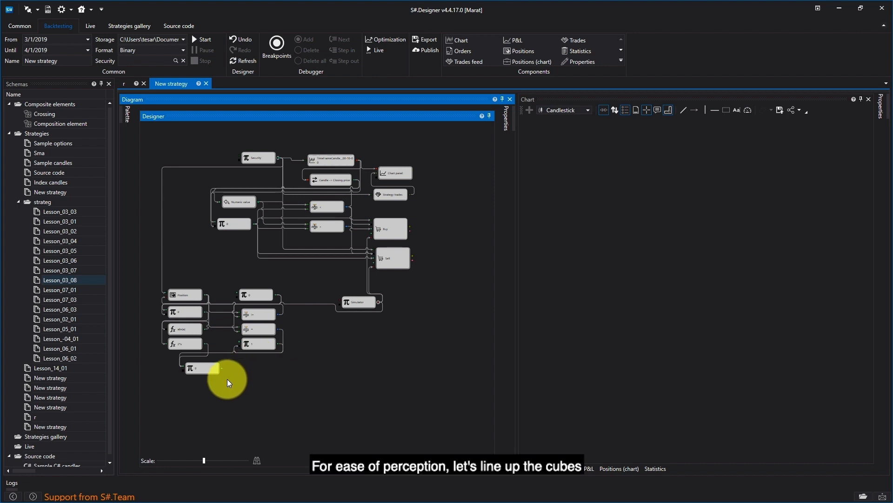
{"action": "left_click_drag", "start_coordinate": [205, 460], "coordinate": [207, 456]}
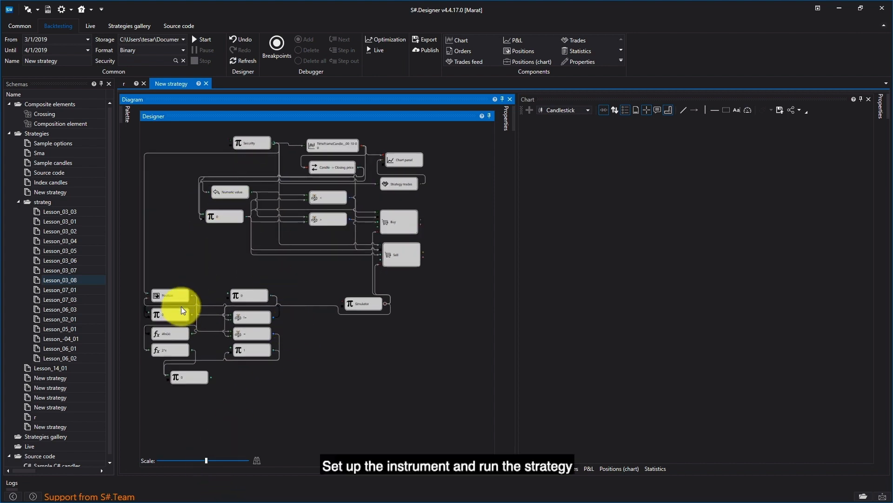
{"action": "left_click_drag", "start_coordinate": [167, 295], "coordinate": [203, 268]}
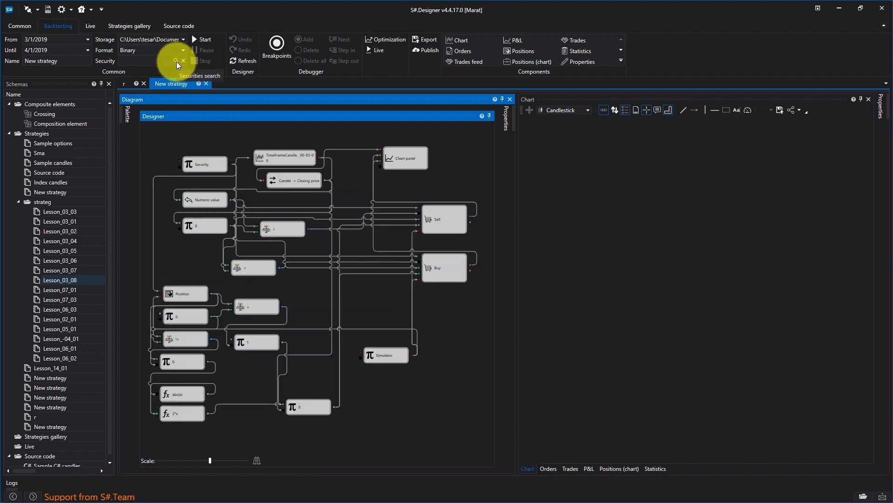
Select SBER@TQBR as the backtest security and start the backtest.
{"action": "left_click", "coordinate": [176, 60]}
{"action": "left_click", "coordinate": [453, 184]}
{"action": "type", "text": "sber@"}
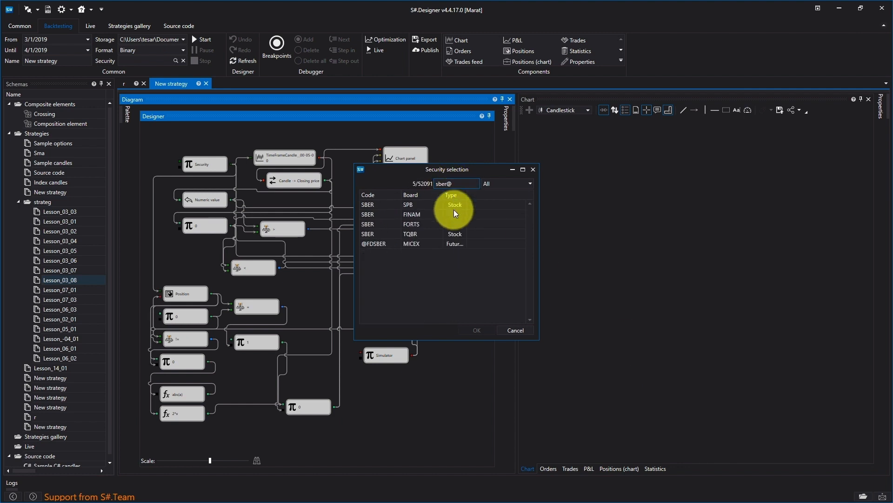
{"action": "double_click", "coordinate": [410, 234]}
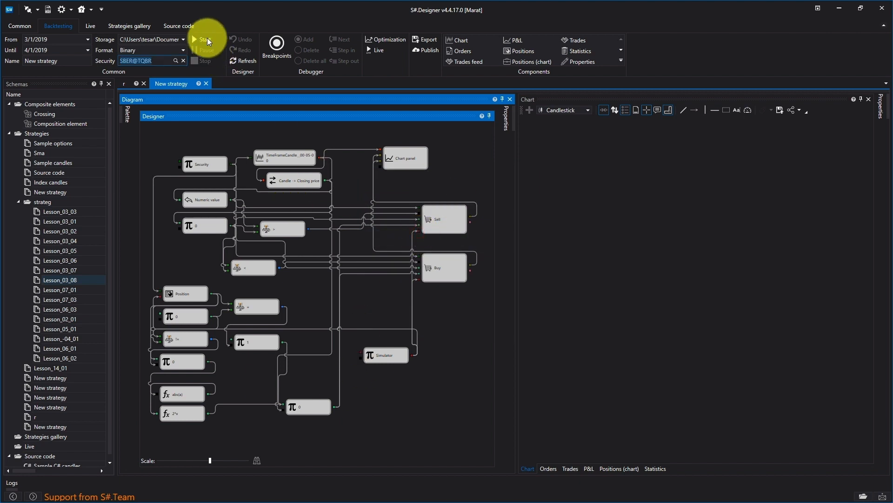
{"action": "left_click", "coordinate": [204, 37]}
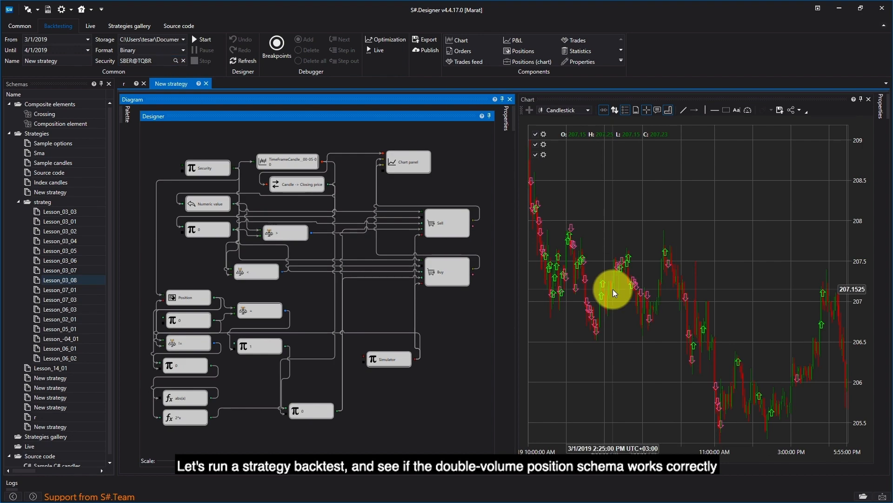
Set a breakpoint on the Sell block's trigger socket and start the backtest again.
{"action": "left_click", "coordinate": [422, 216]}
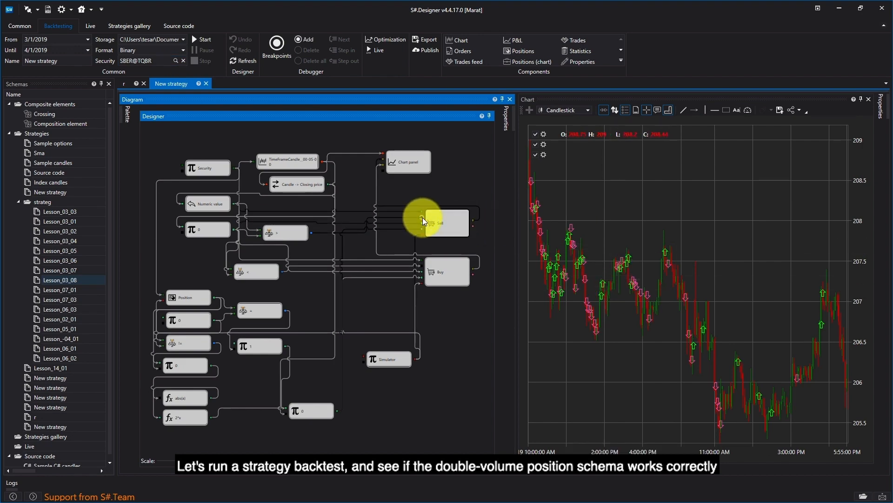
{"action": "left_click", "coordinate": [306, 42]}
{"action": "left_click", "coordinate": [192, 40]}
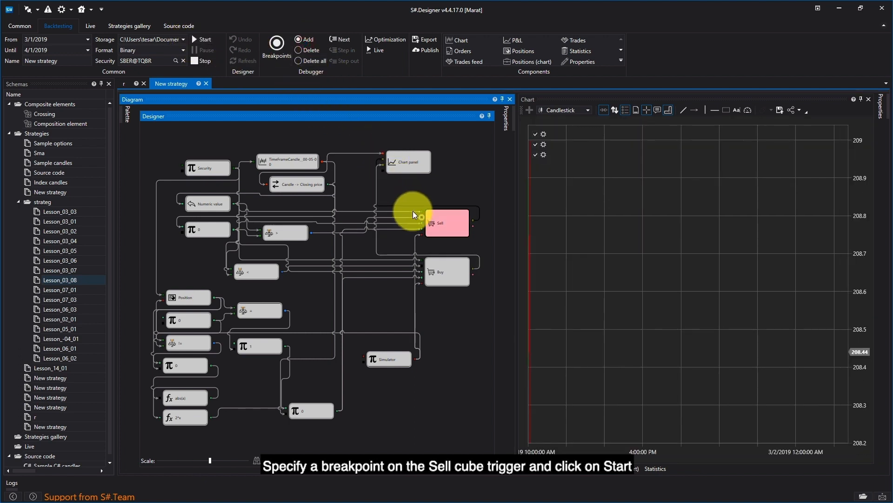
Inspect the Sell trigger and Position socket values at the breakpoint, resuming the backtest once.
{"action": "mouse_move", "coordinate": [422, 218]}
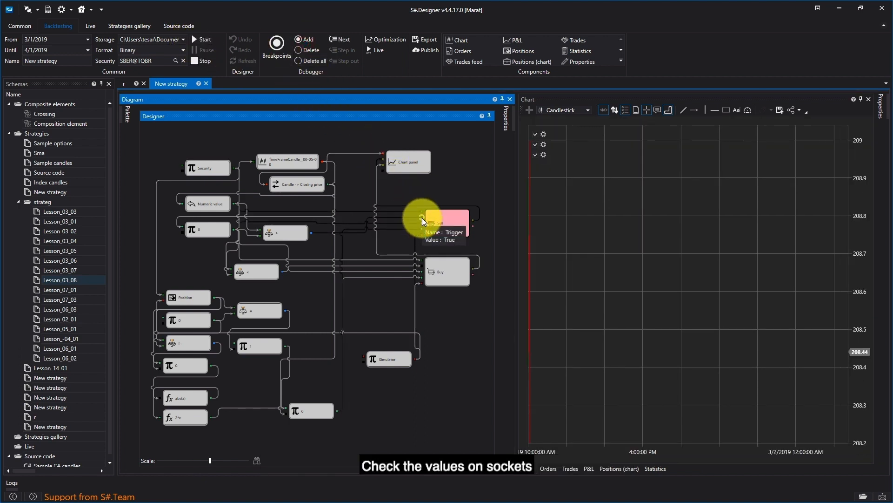
{"action": "mouse_move", "coordinate": [311, 232]}
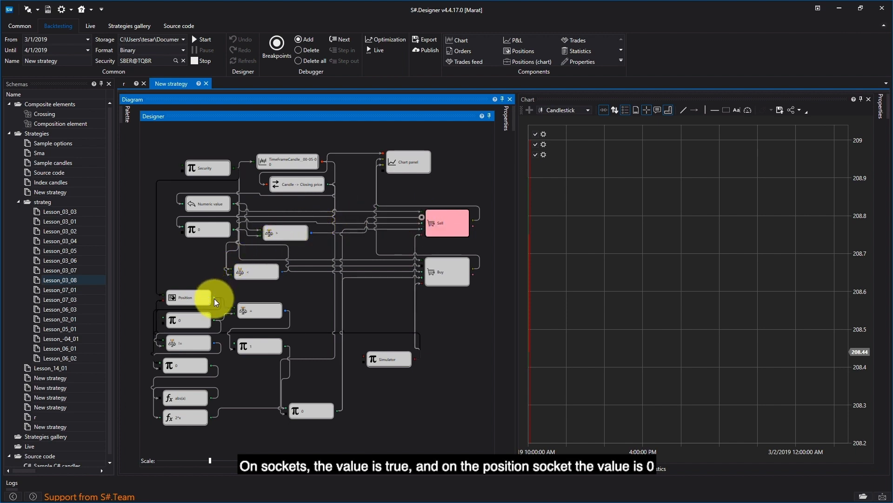
{"action": "left_click", "coordinate": [211, 40]}
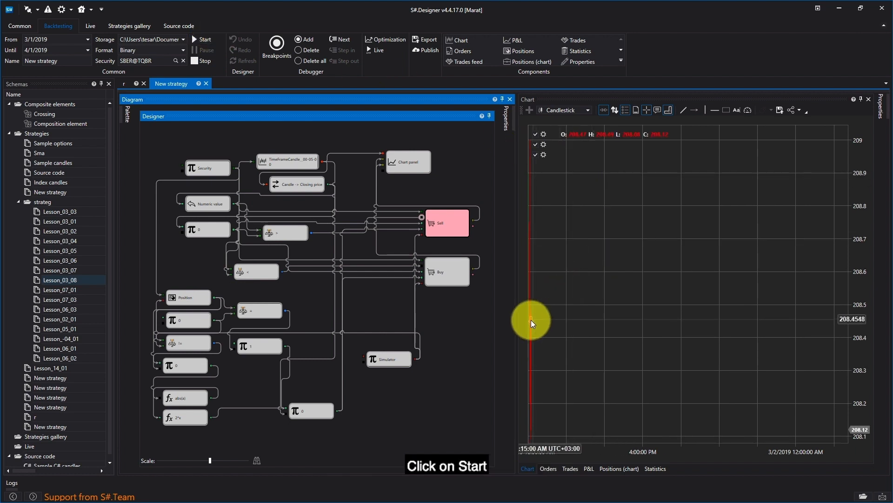
{"action": "mouse_move", "coordinate": [532, 320]}
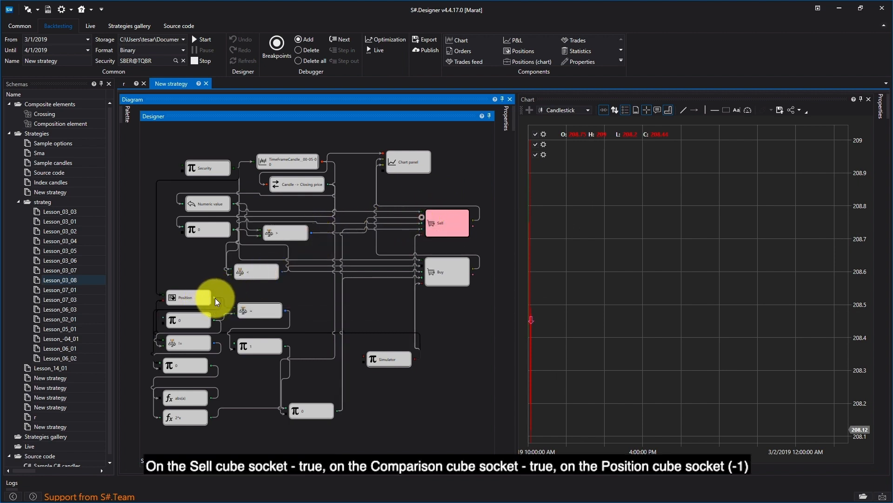
{"action": "mouse_move", "coordinate": [214, 297]}
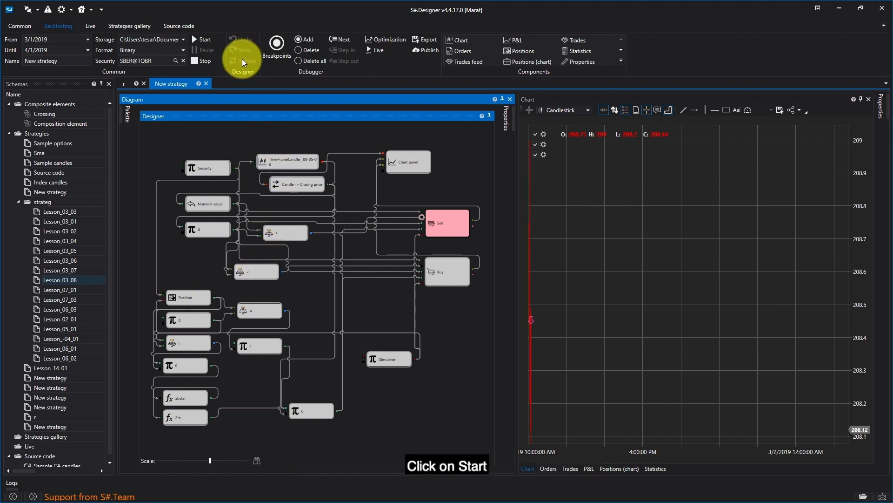
Resume the backtest through further breakpoint hits while checking the Position value, then stop it.
{"action": "left_click", "coordinate": [203, 41]}
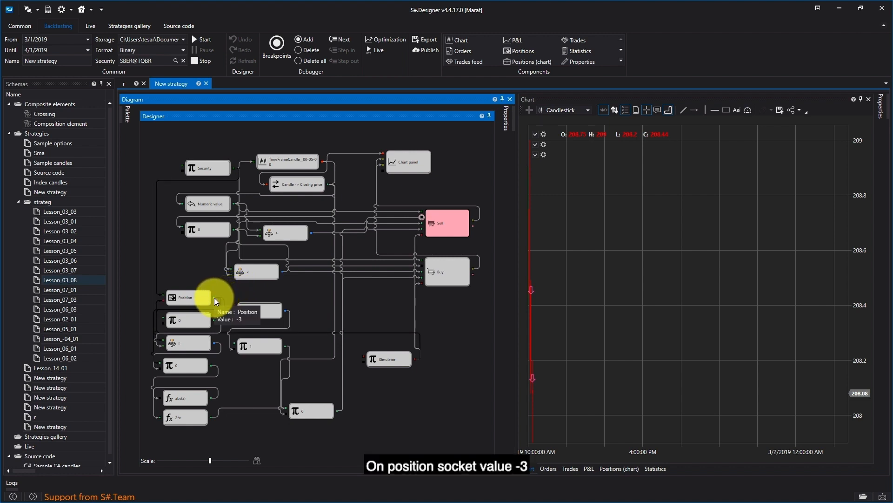
{"action": "left_click", "coordinate": [205, 40]}
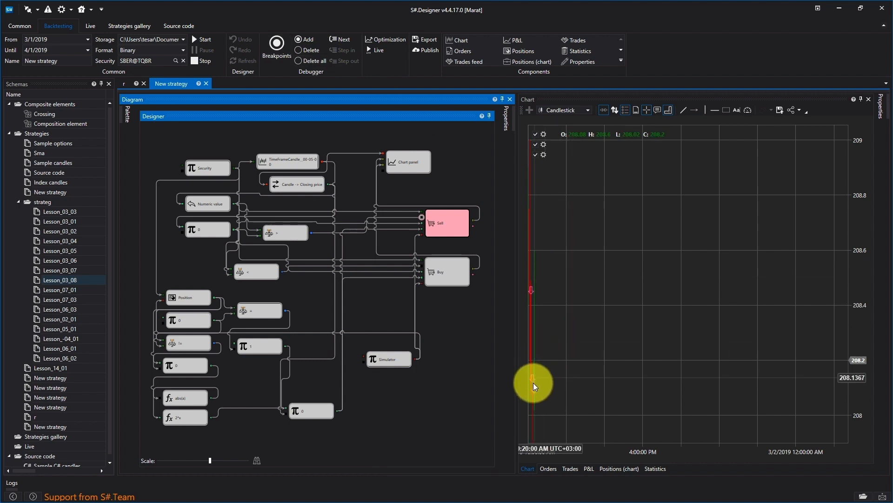
{"action": "mouse_move", "coordinate": [533, 390]}
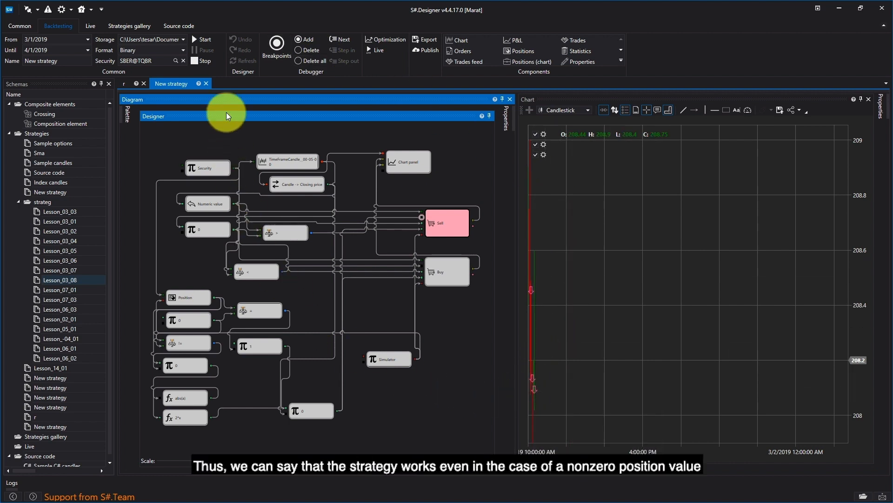
{"action": "left_click", "coordinate": [203, 60]}
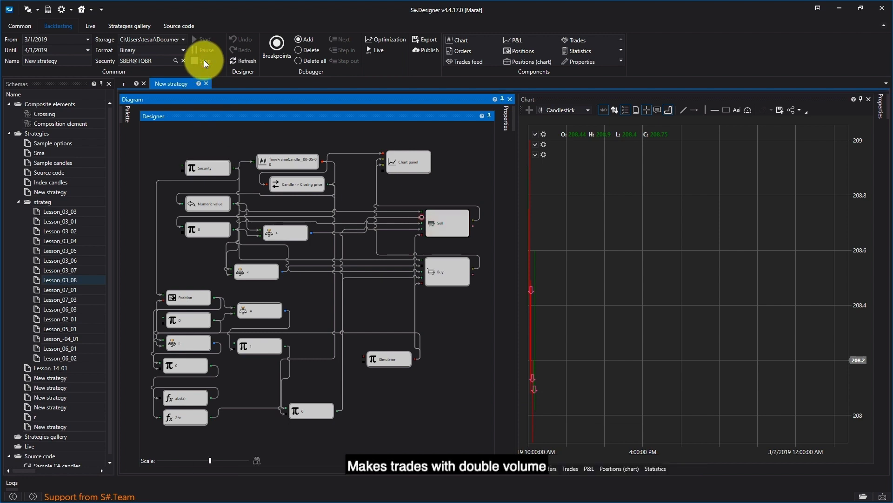